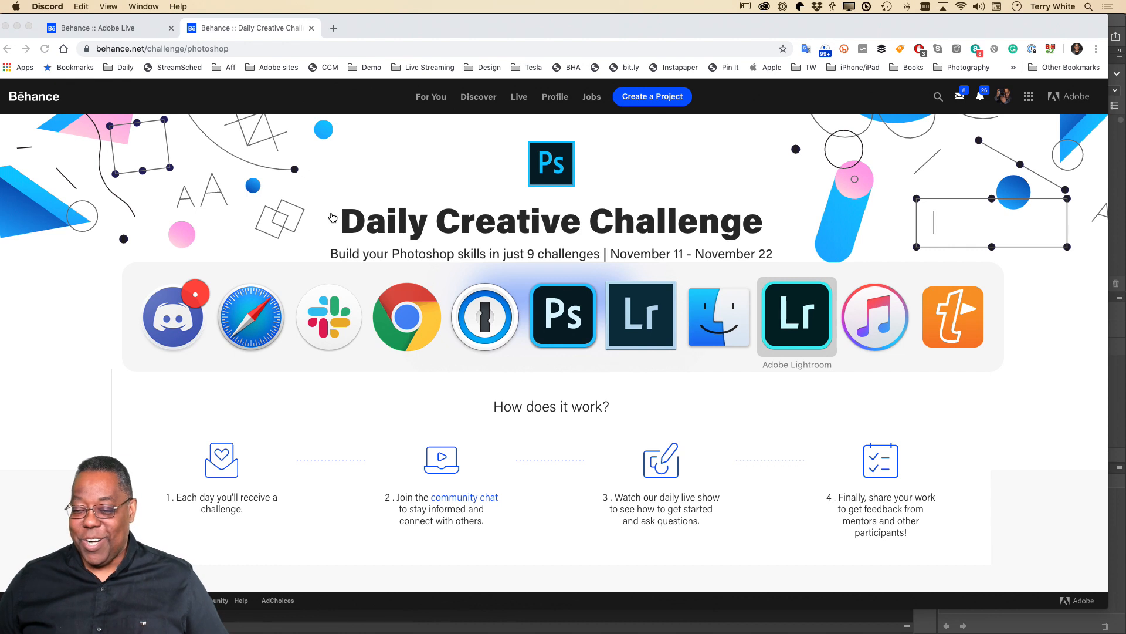
Switch from the Behance challenge page to Adobe Lightroom Classic.
key(super+shift+Tab)
key(super+shift+Tab)
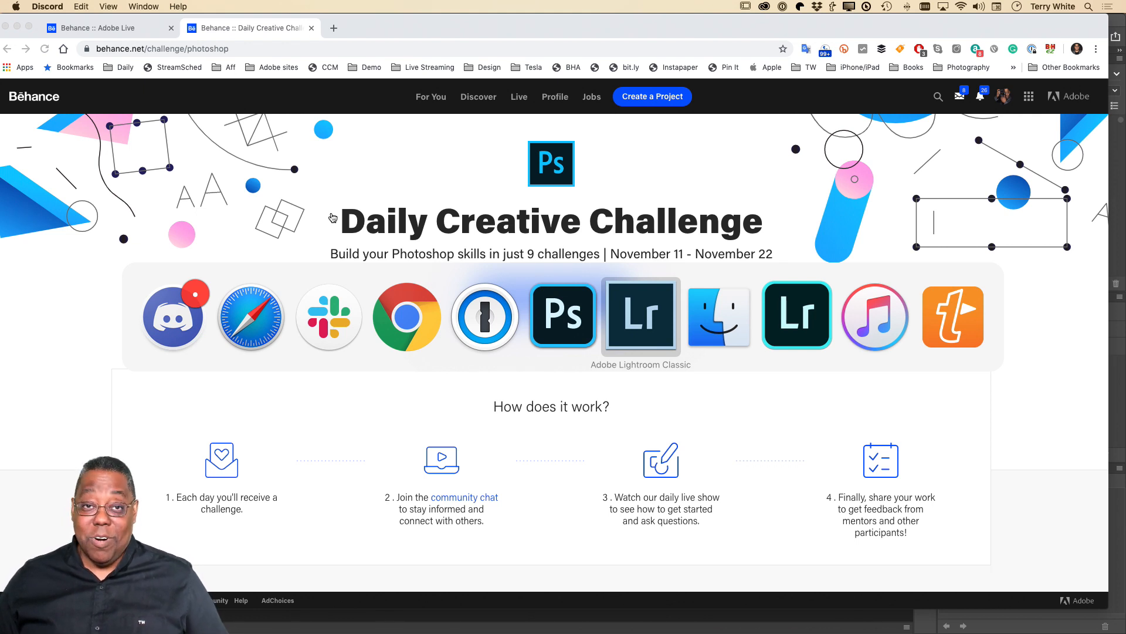
key(super+Tab)
key(super+Tab)
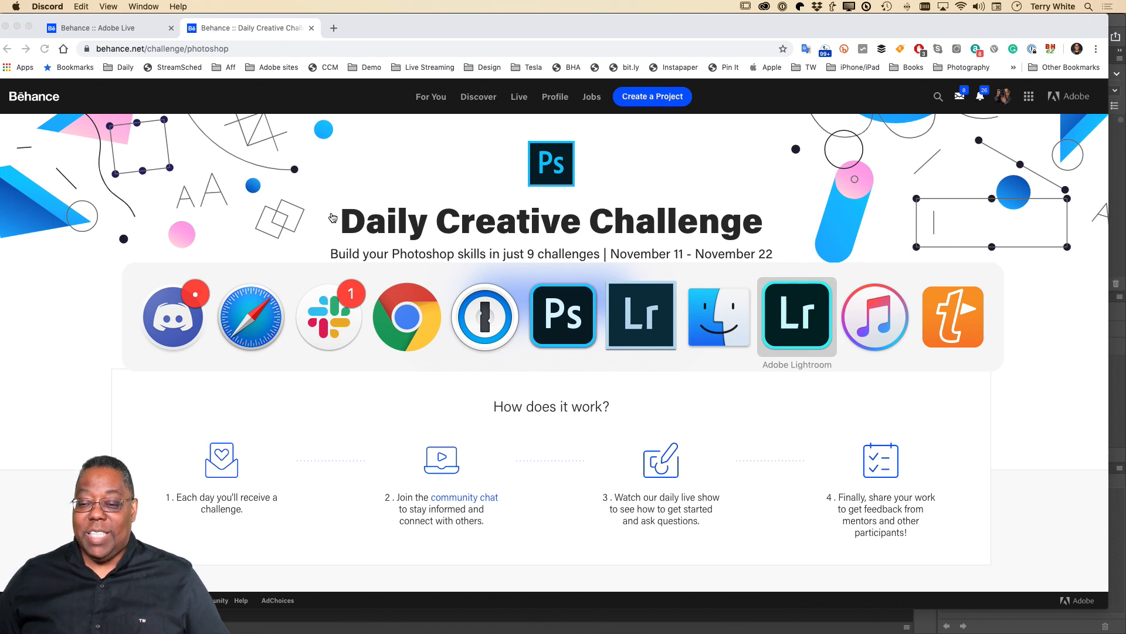
key(super+Tab)
key(shift+super+Tab)
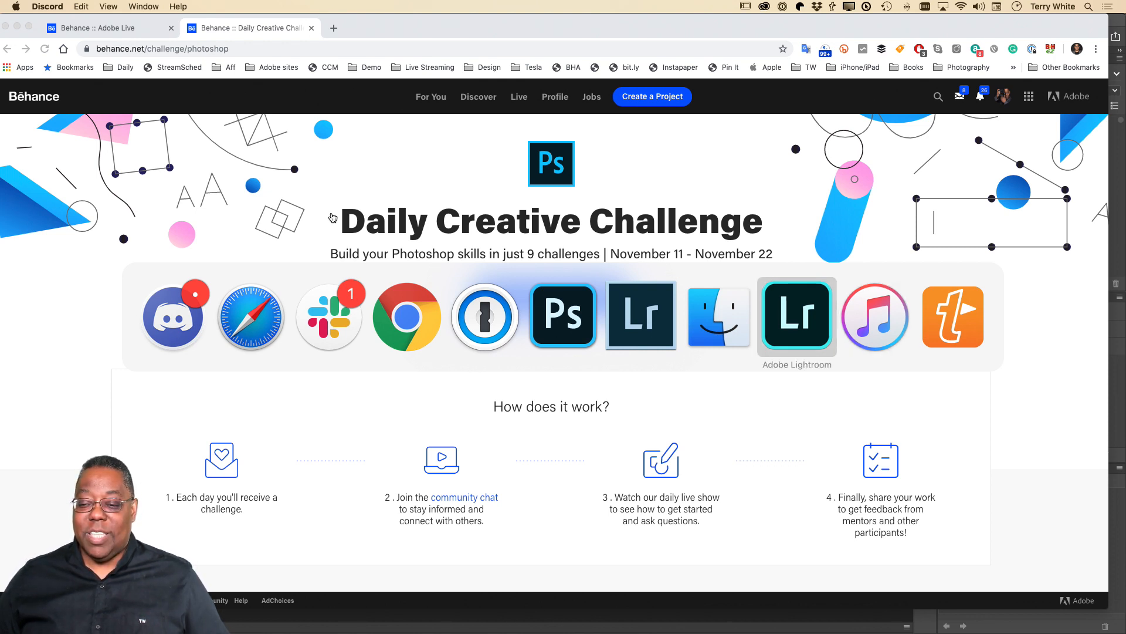
key(shift+super+Tab)
key(shift+super+Tab)
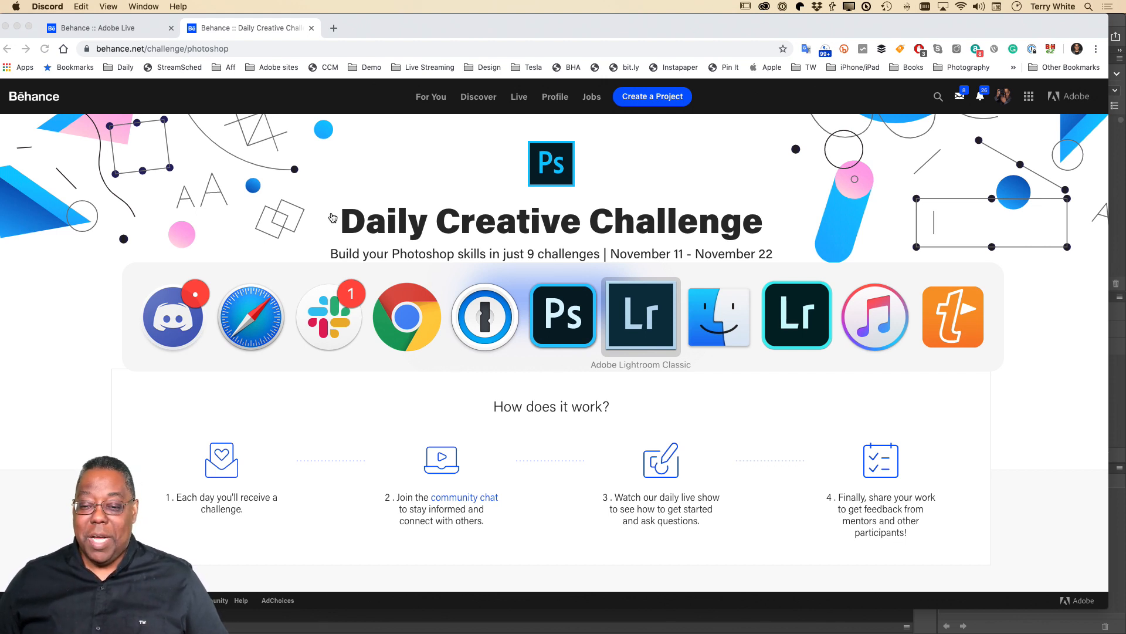
key(super+shift+Tab)
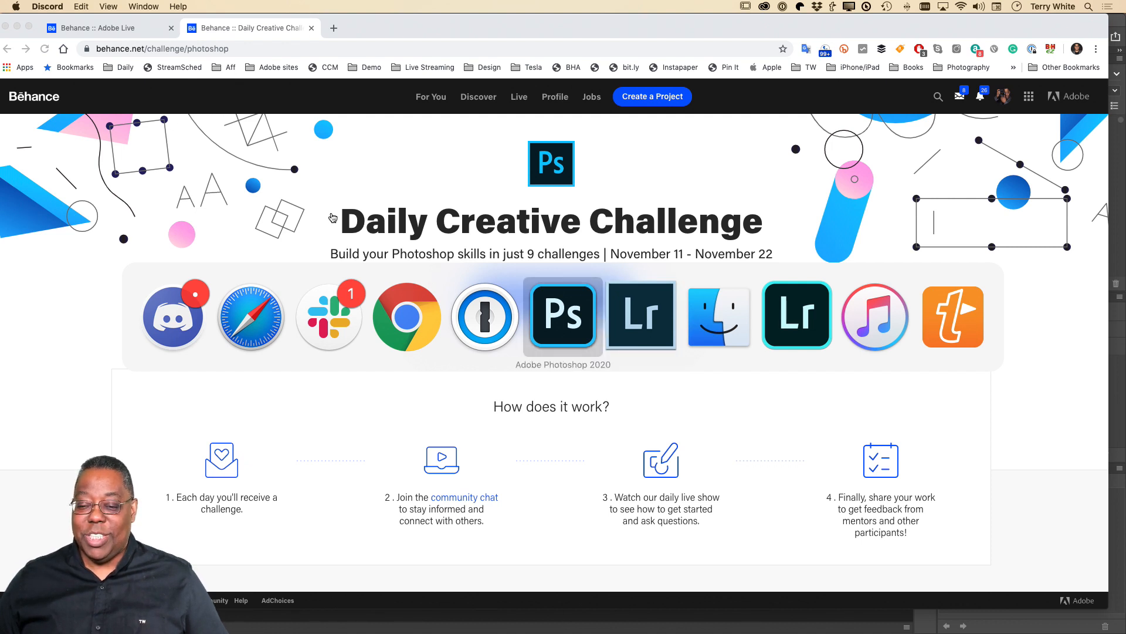
key(super+Tab)
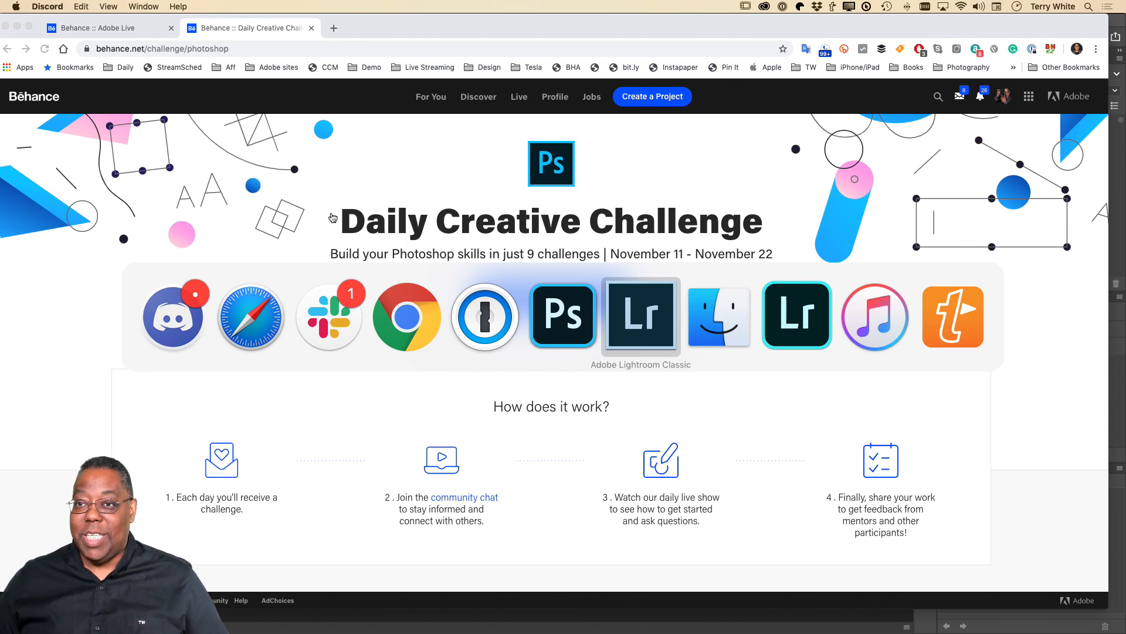
key(super+Tab)
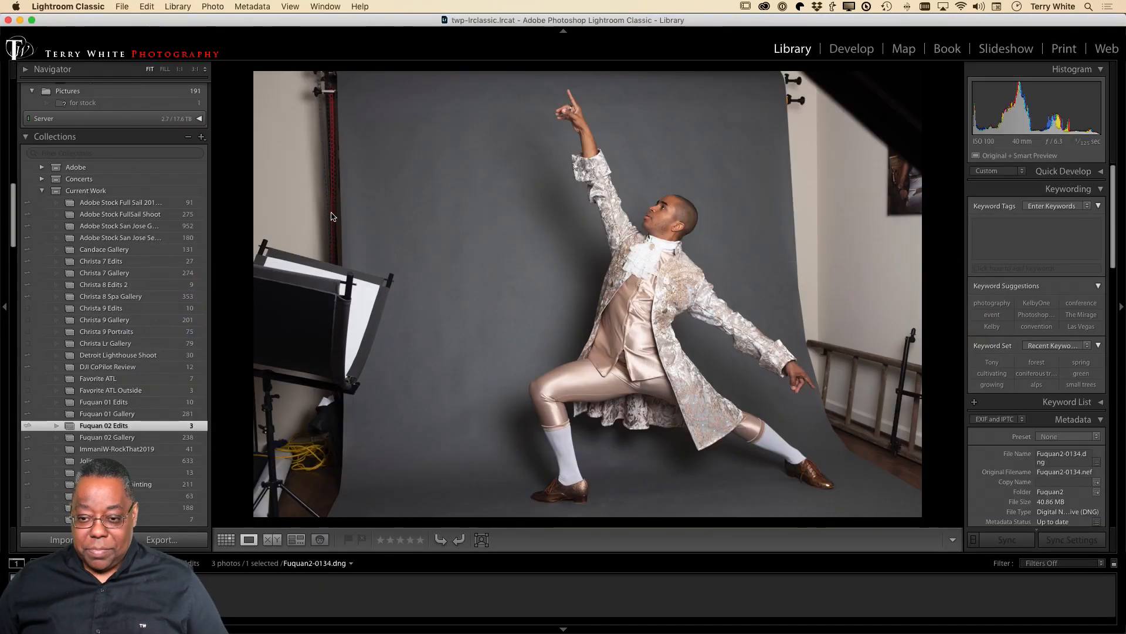
Browse the 02 Gallery collection and examine several of the costumed portraits one by one at full size.
key(g)
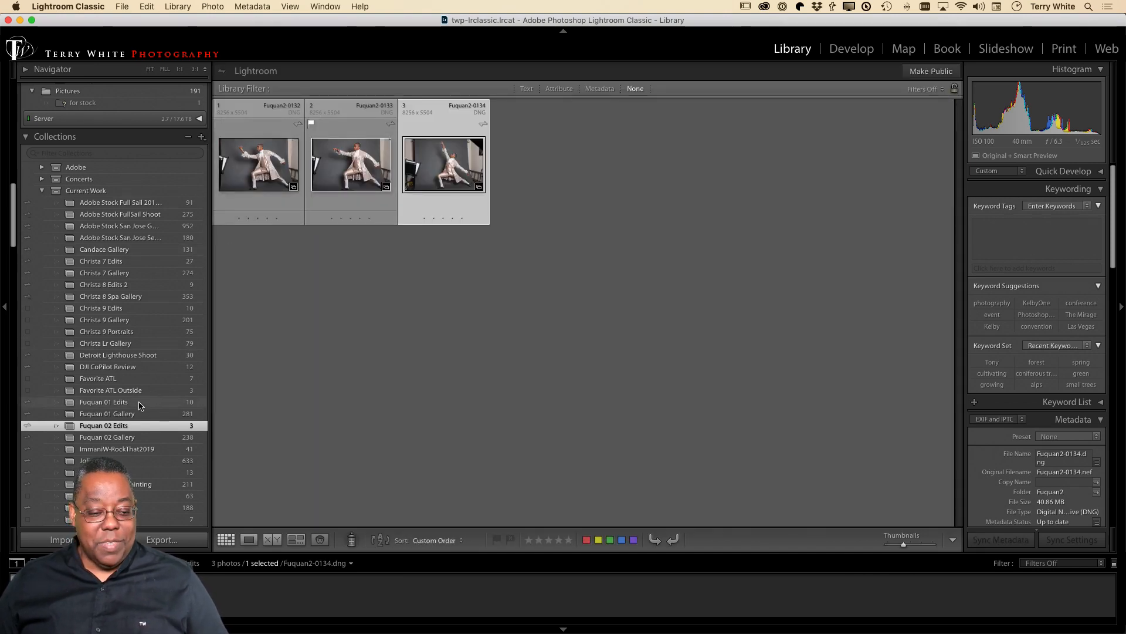
click(129, 438)
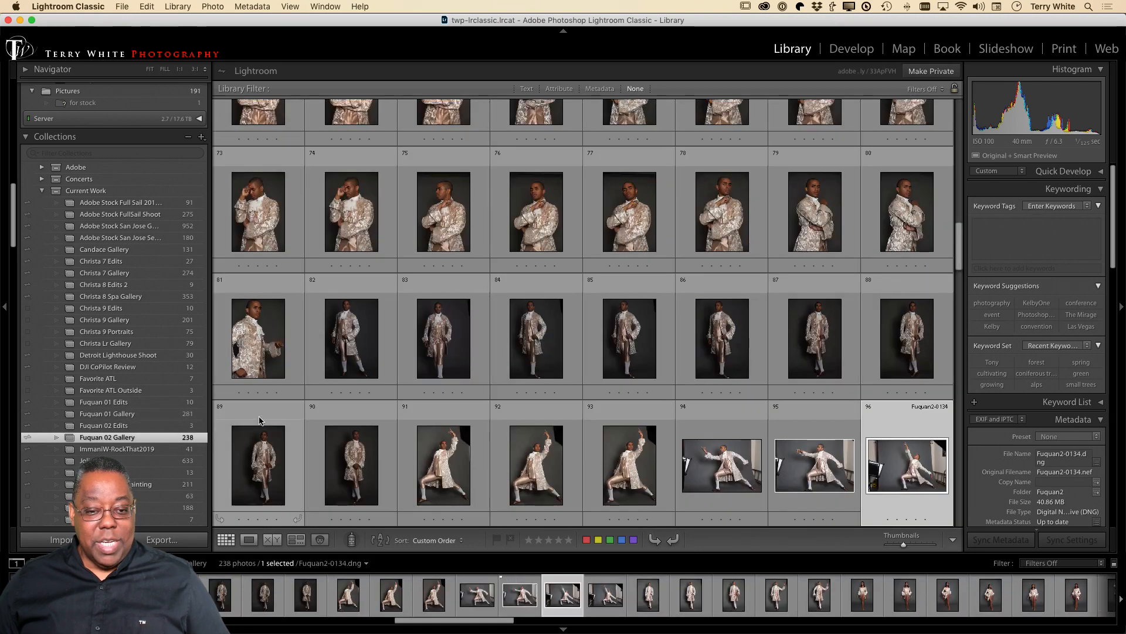
scroll(550, 319, up, 5)
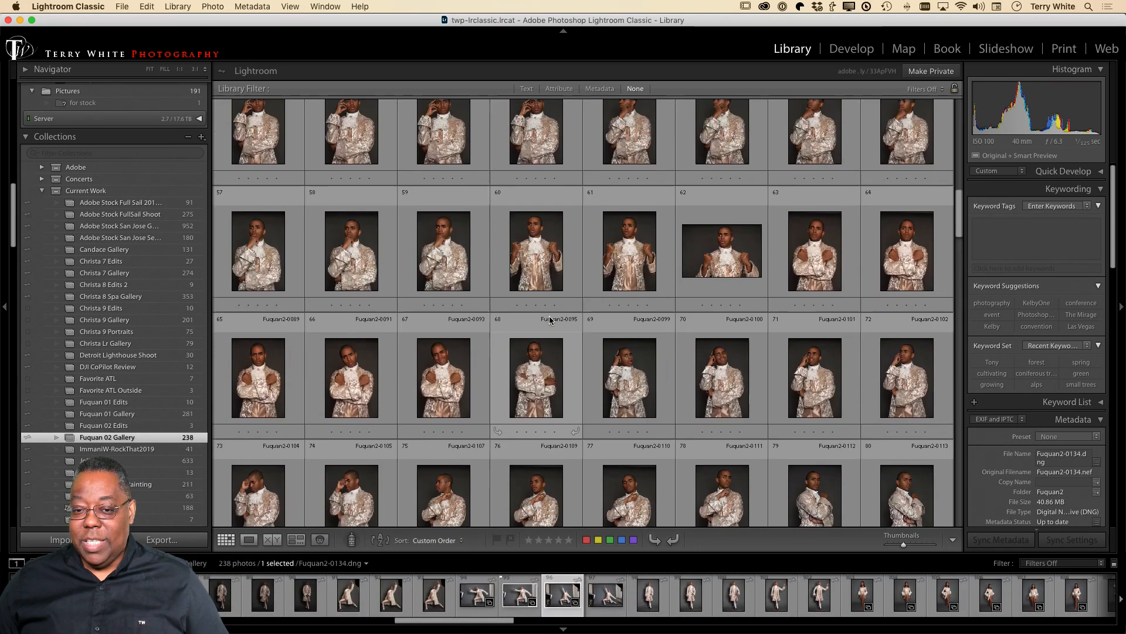
scroll(549, 320, up, 10)
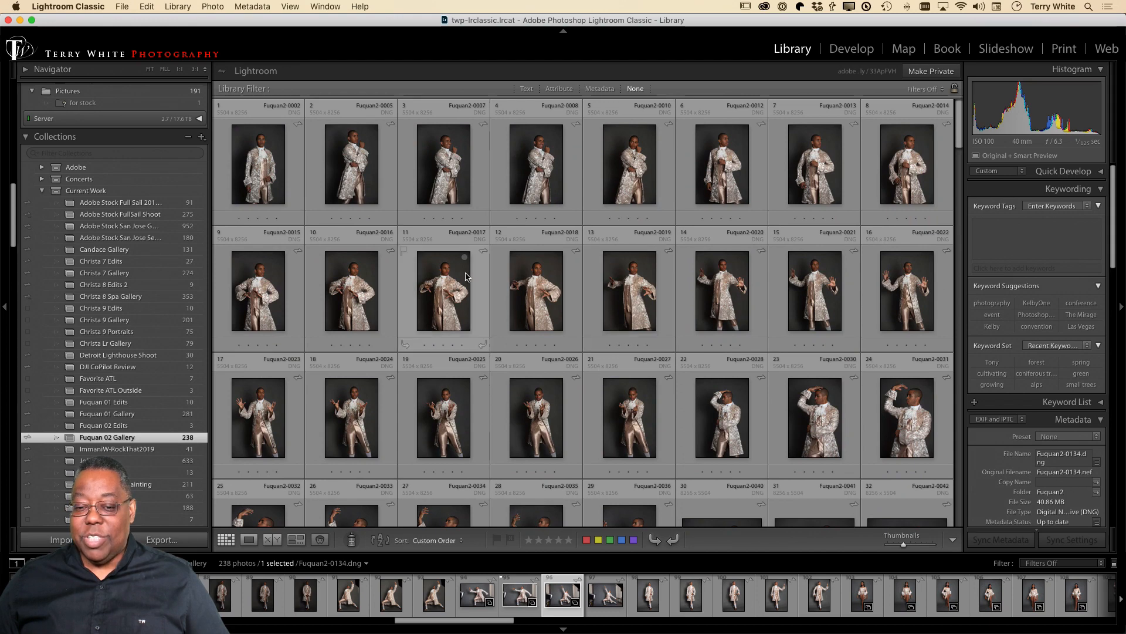
double_click(443, 308)
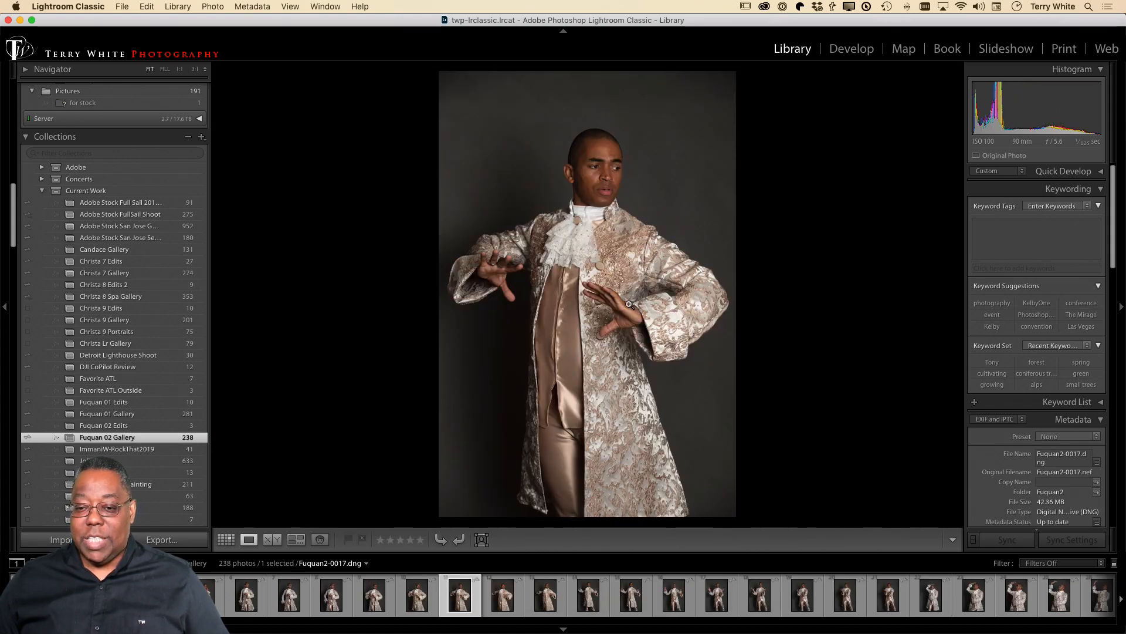
key(Right)
key(Right)
key(Right)
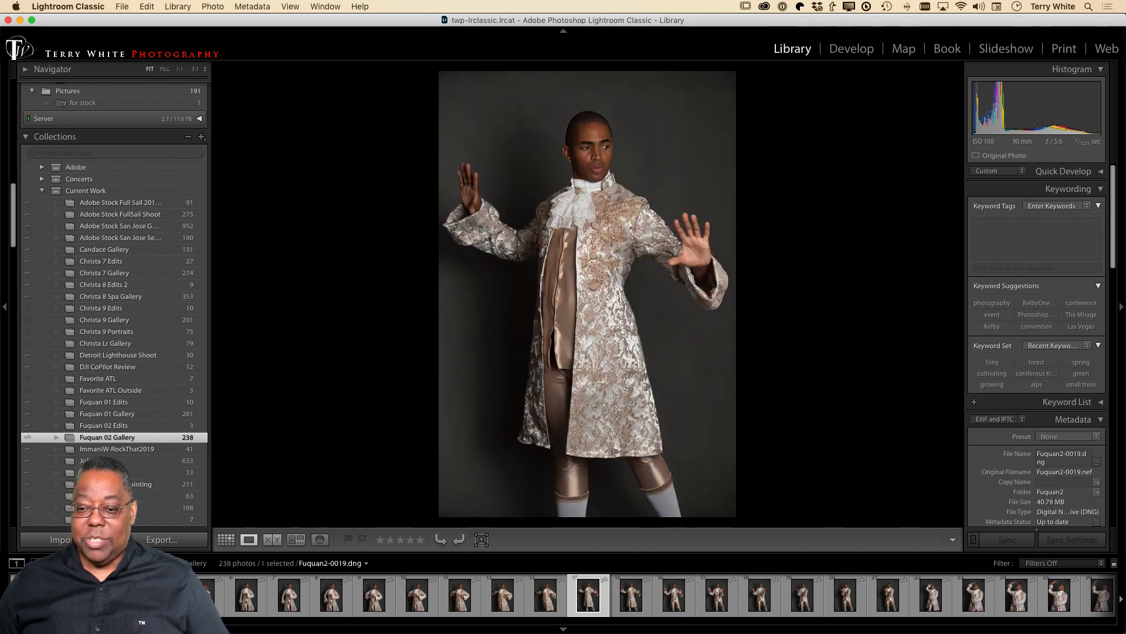
key(Right)
key(g)
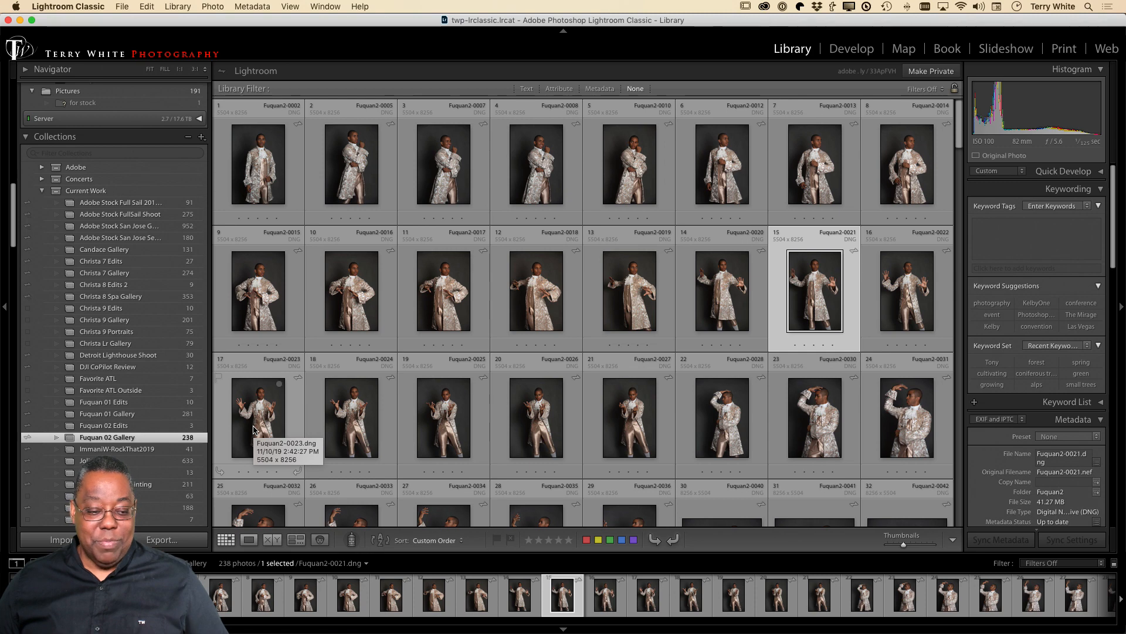
Open the 02 Edits collection and go through its photos at full size up to photo 0134.
click(141, 426)
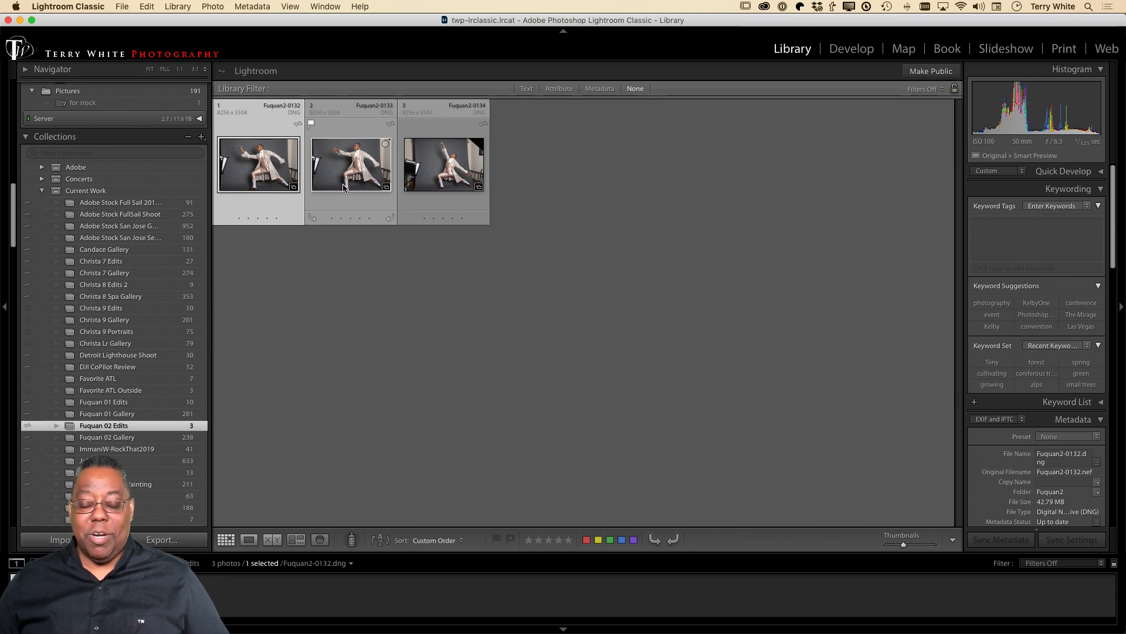
double_click(261, 164)
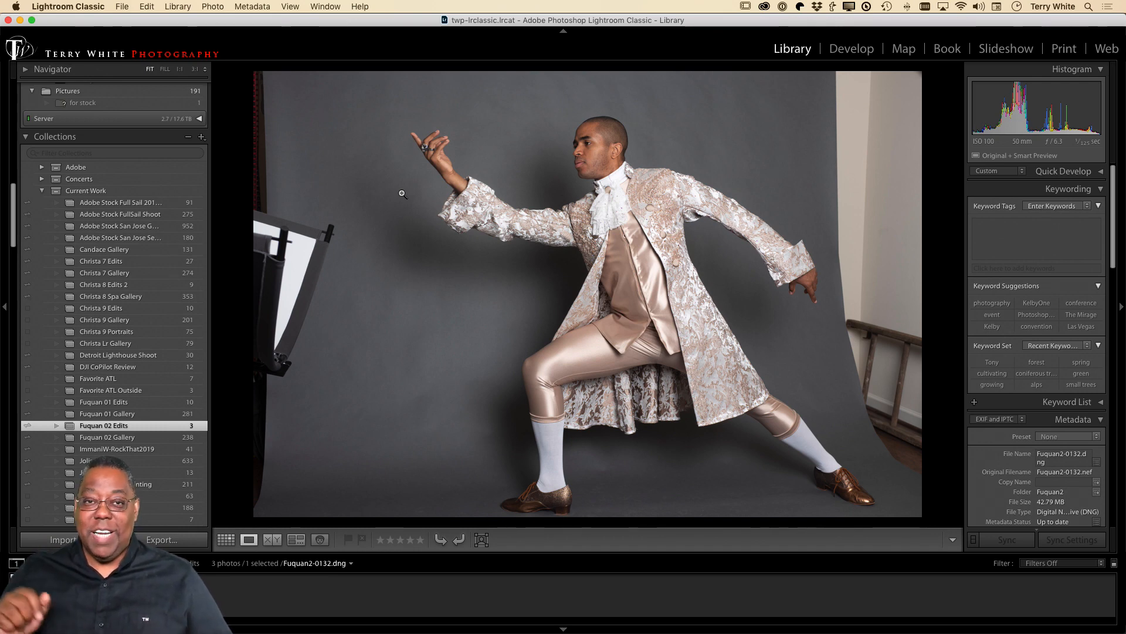
key(Right)
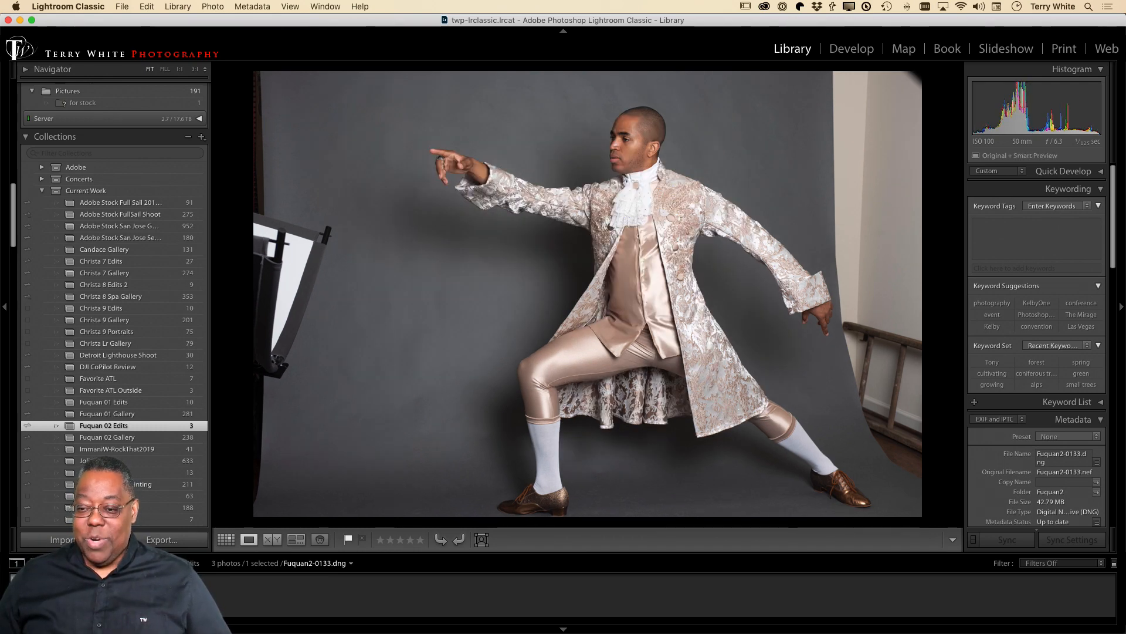
key(Right)
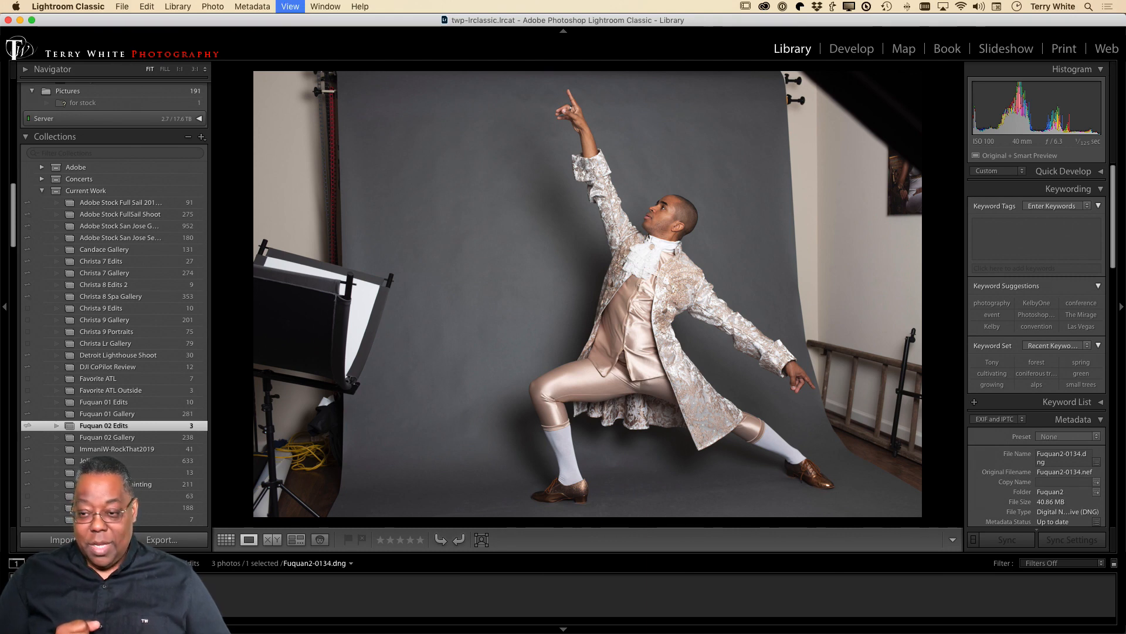
Try cropping both sides of photo 0134 to cut out the studio equipment, and reset the photo.
key(r)
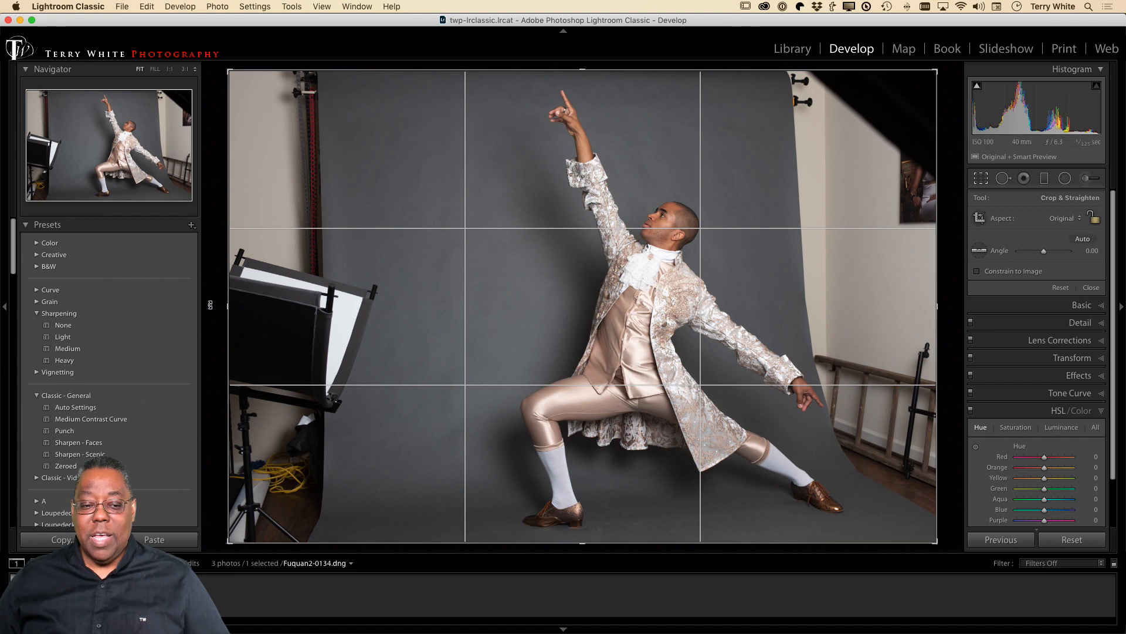
drag(229, 309, 331, 317)
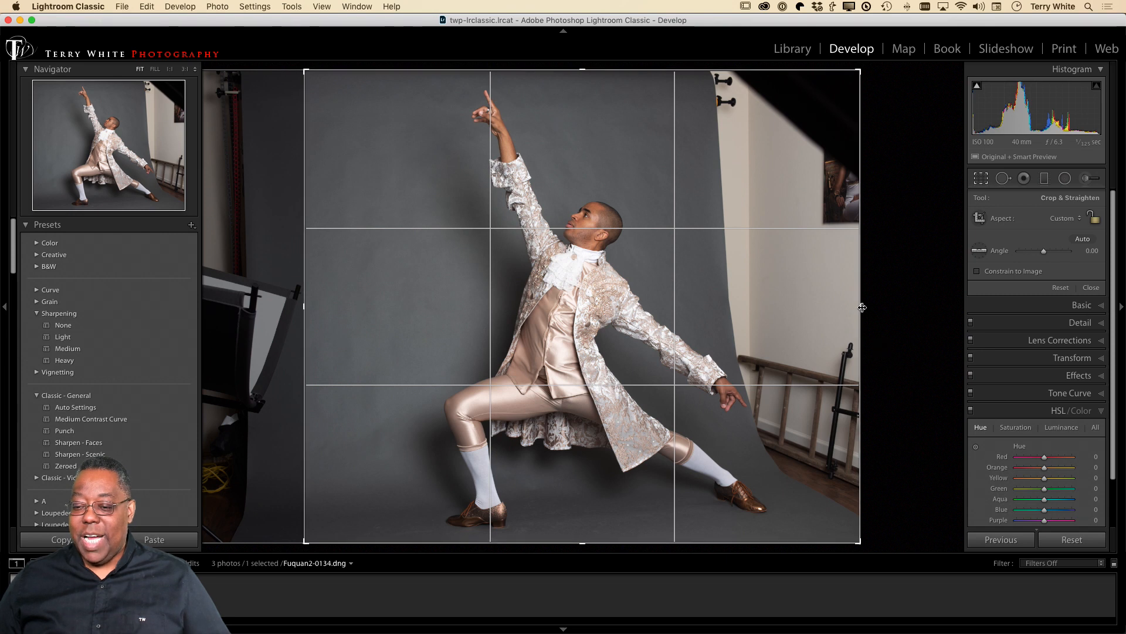
drag(864, 309, 819, 318)
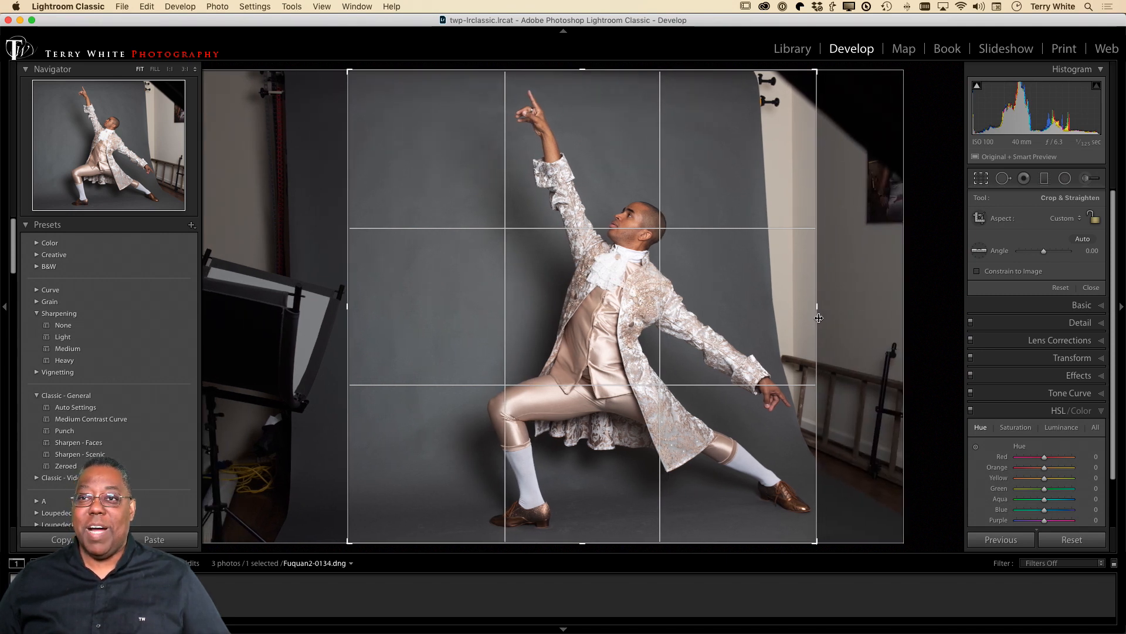
drag(819, 317, 784, 326)
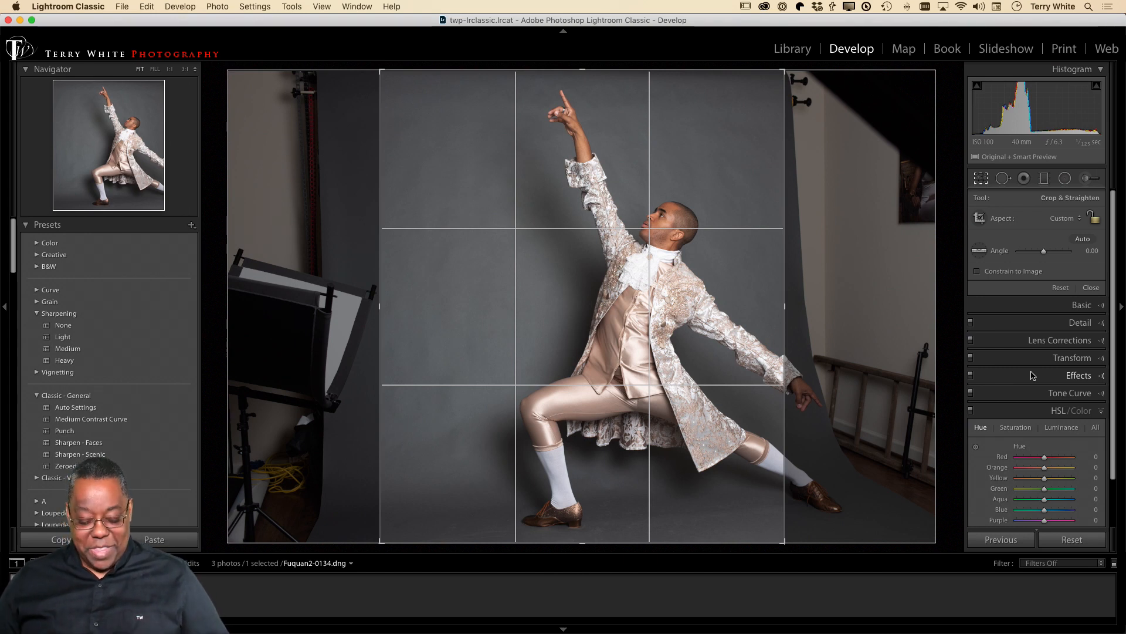
key(d)
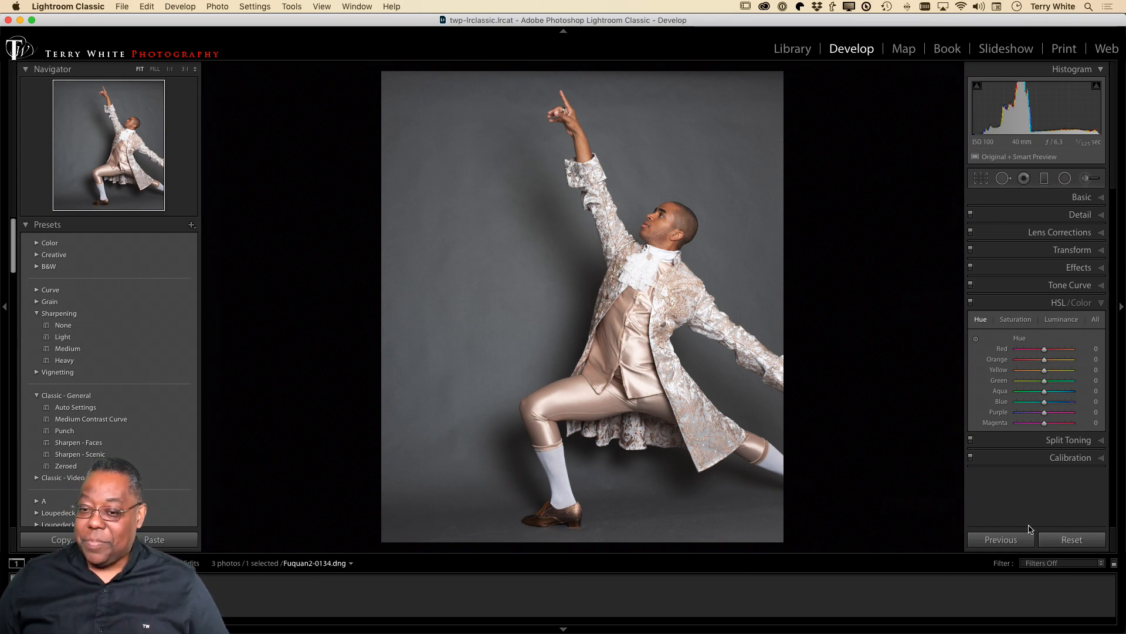
click(1050, 537)
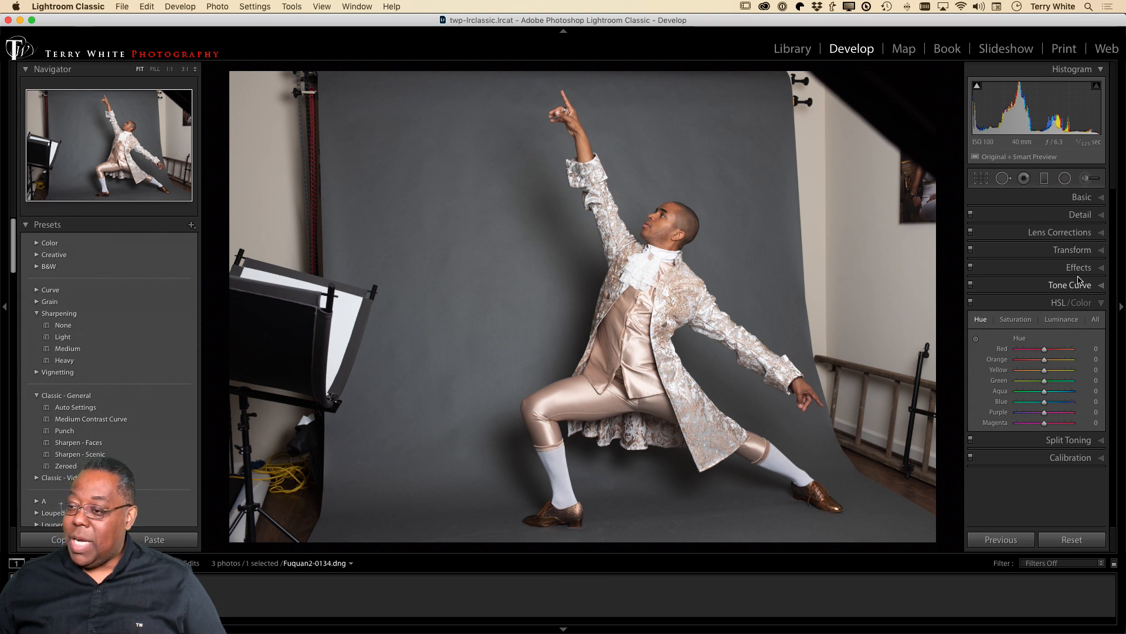
Enable the lens profile corrections for photo 0134.
click(1075, 232)
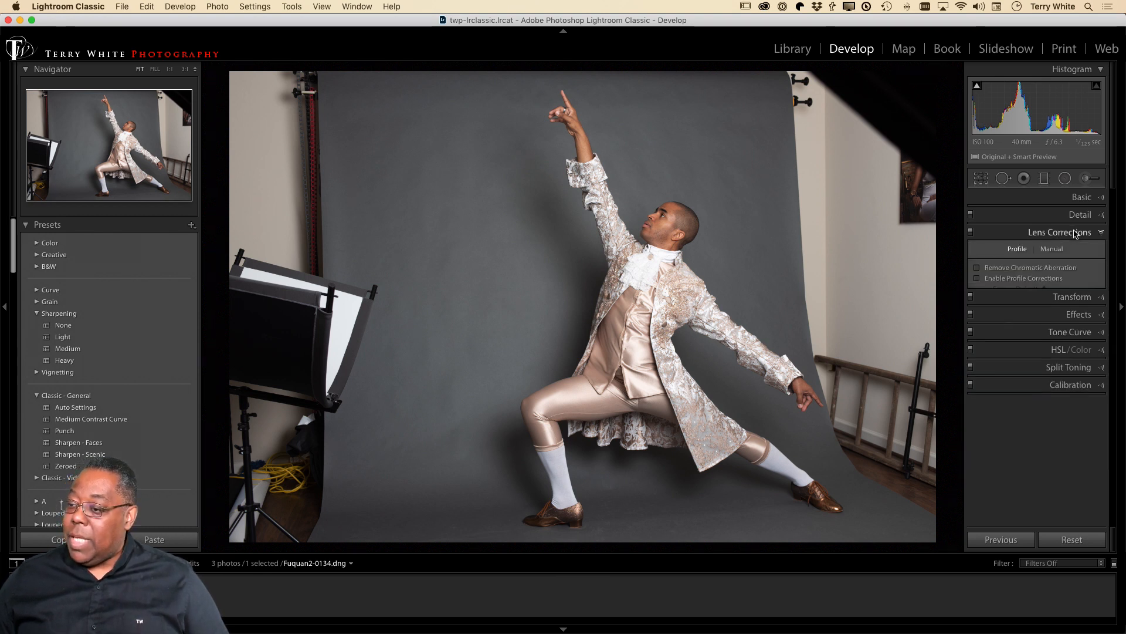
click(1018, 279)
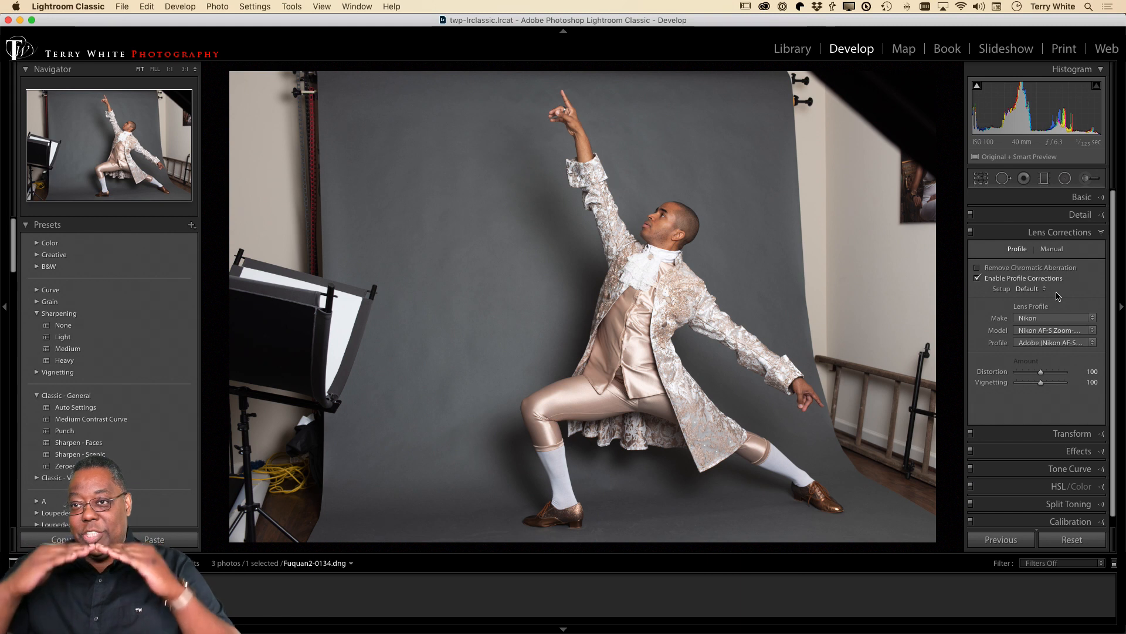
click(1031, 269)
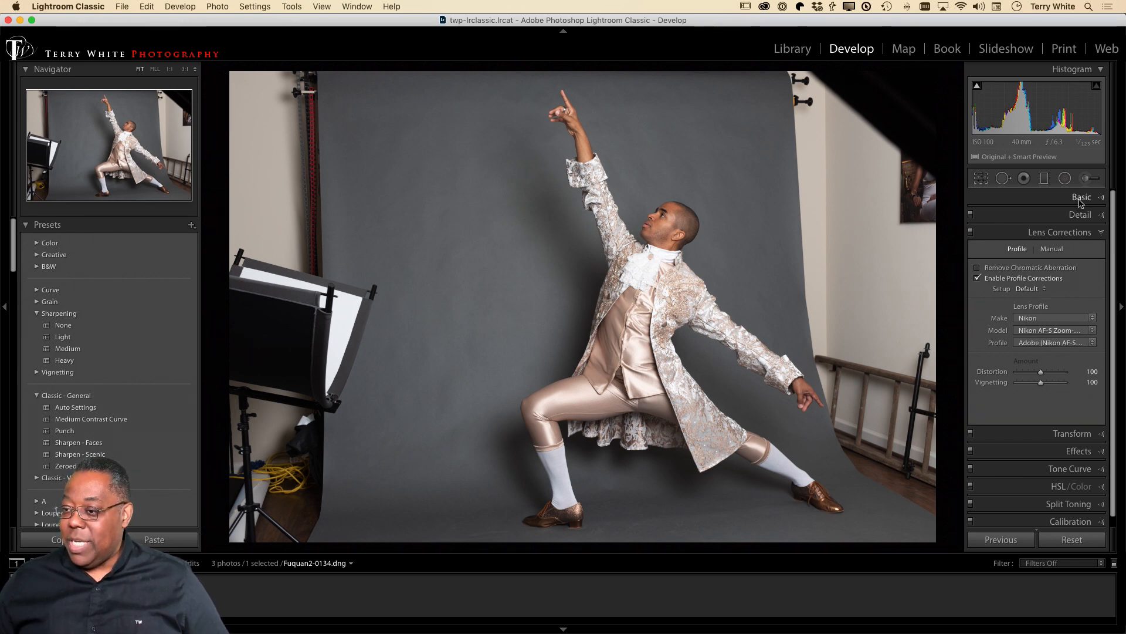
Set the photo's basic color profile to Adobe Portrait.
click(1081, 199)
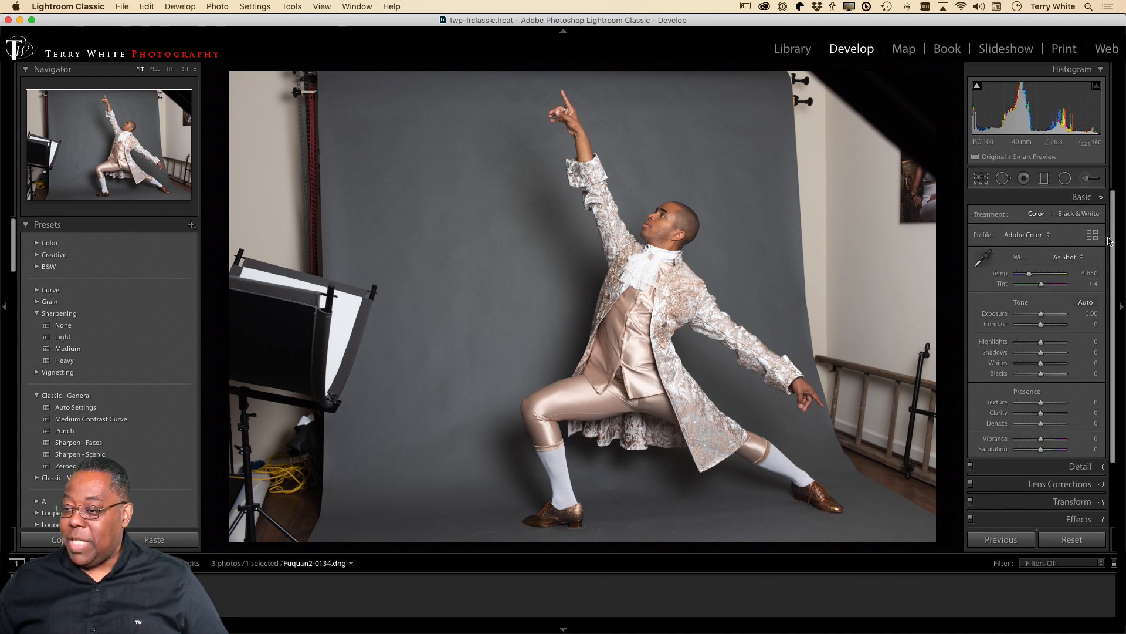
click(1032, 236)
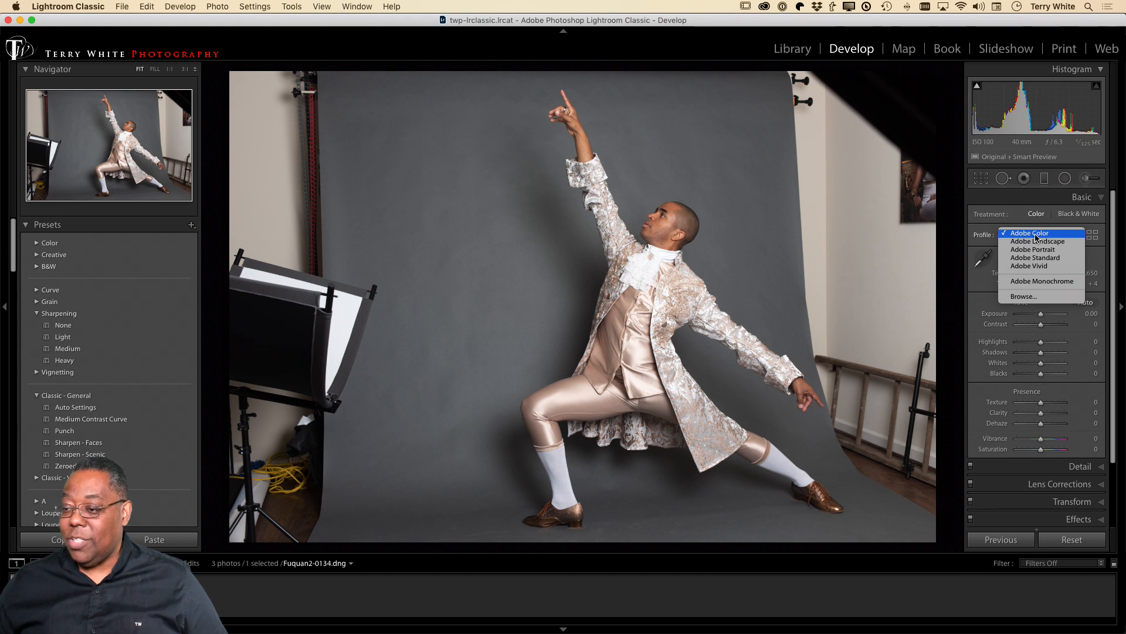
click(1038, 250)
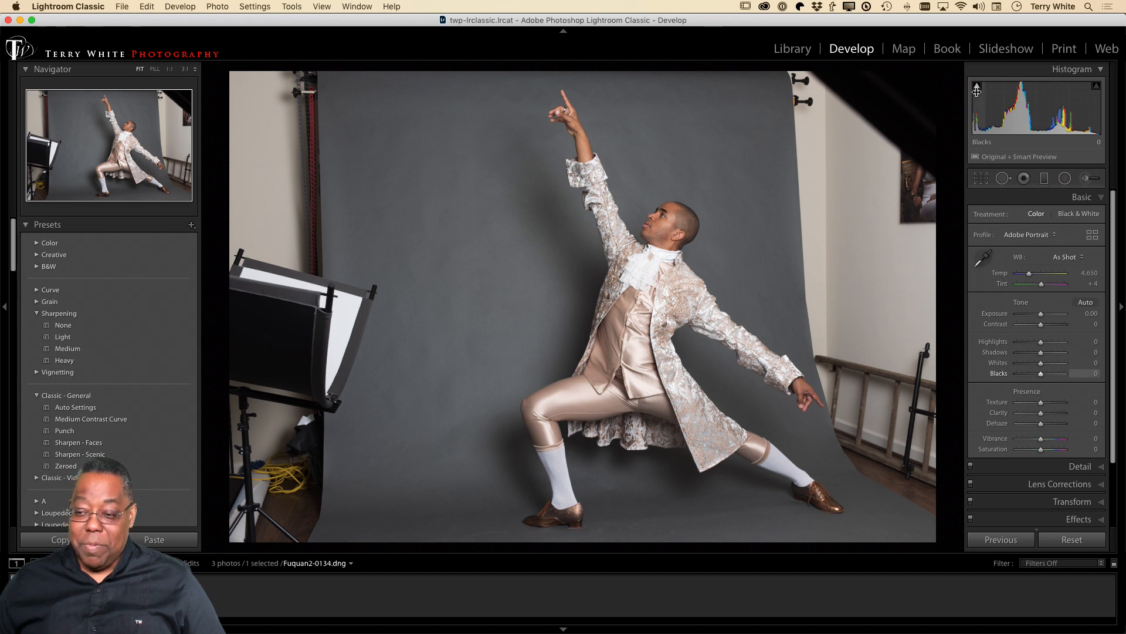
Try the automatic tone settings on the photo and undo them.
click(1085, 301)
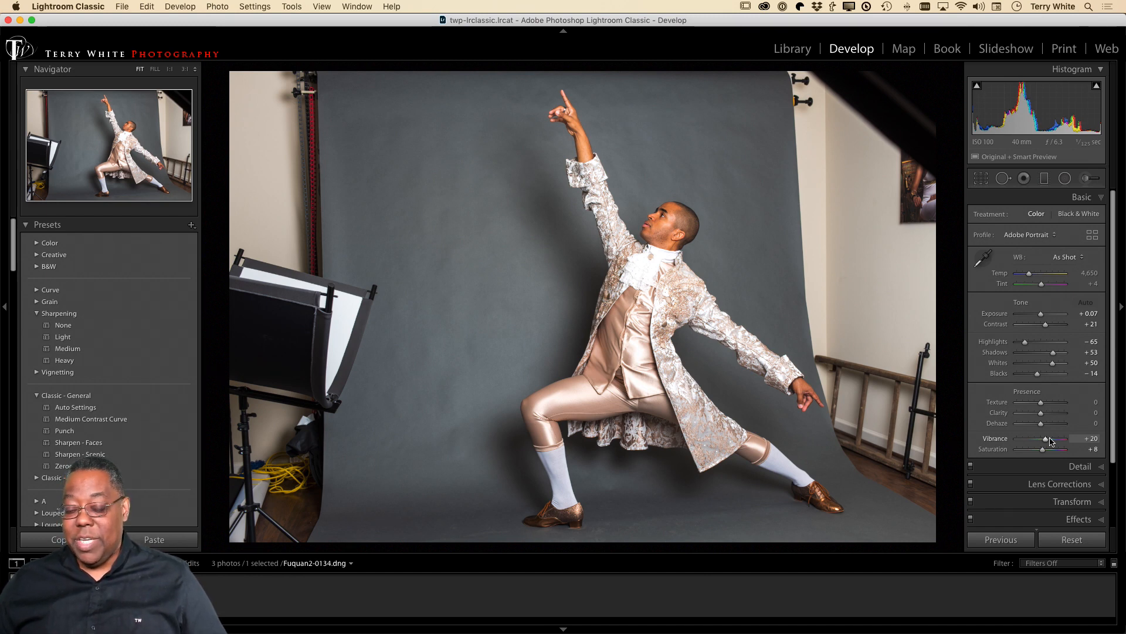
key(super+z)
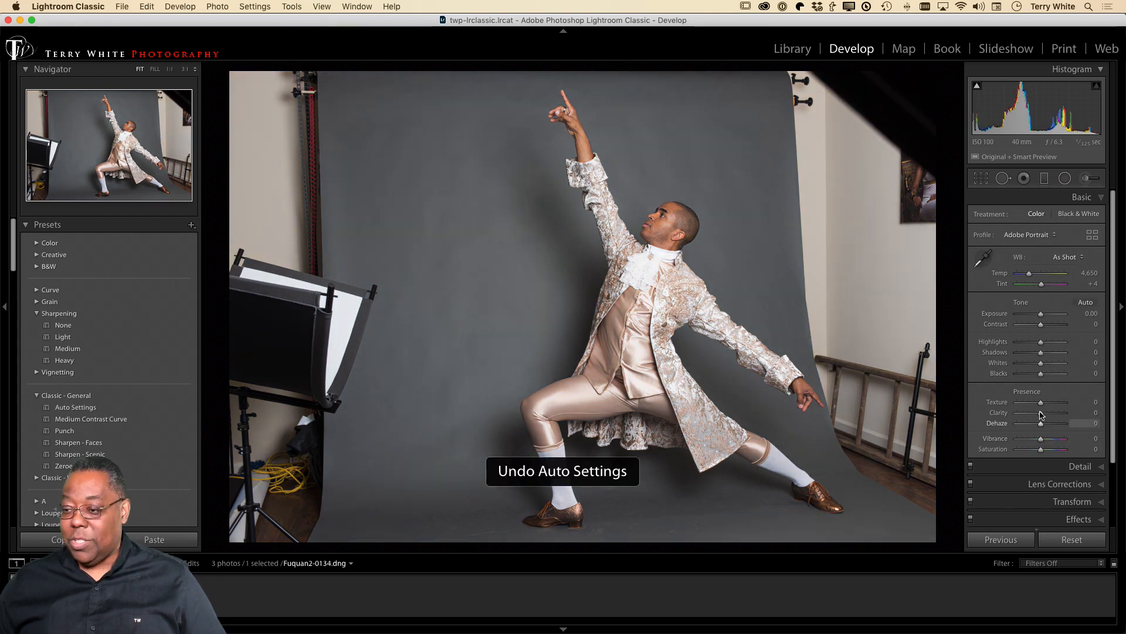
Set the white balance by sampling the gray backdrop beside the raised arm, and apply the automatic tone settings.
click(984, 260)
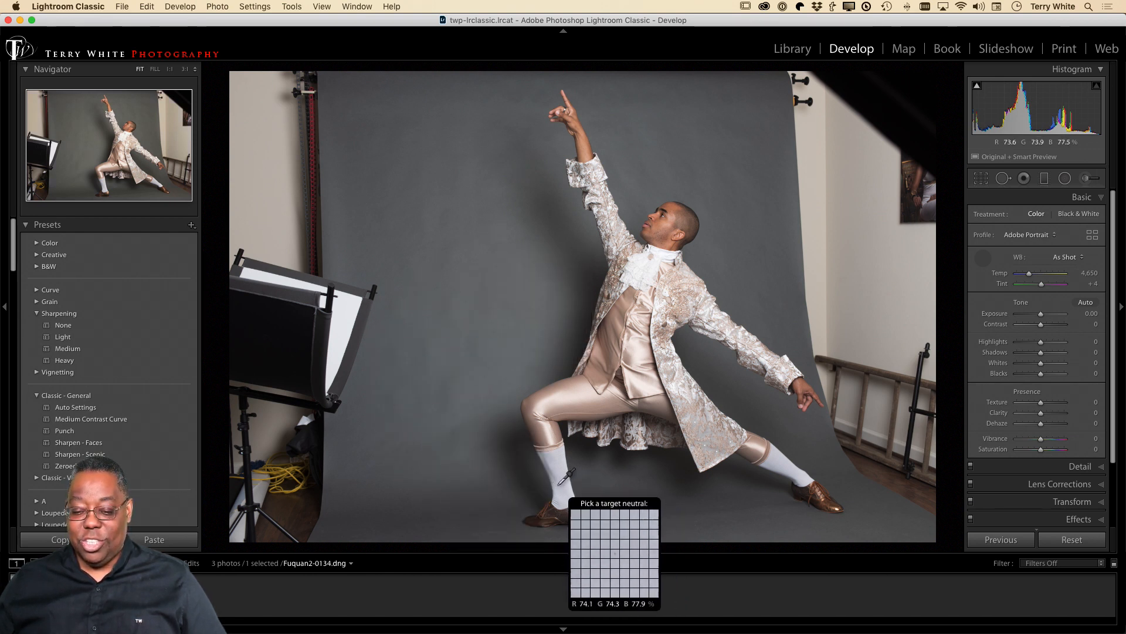
click(477, 215)
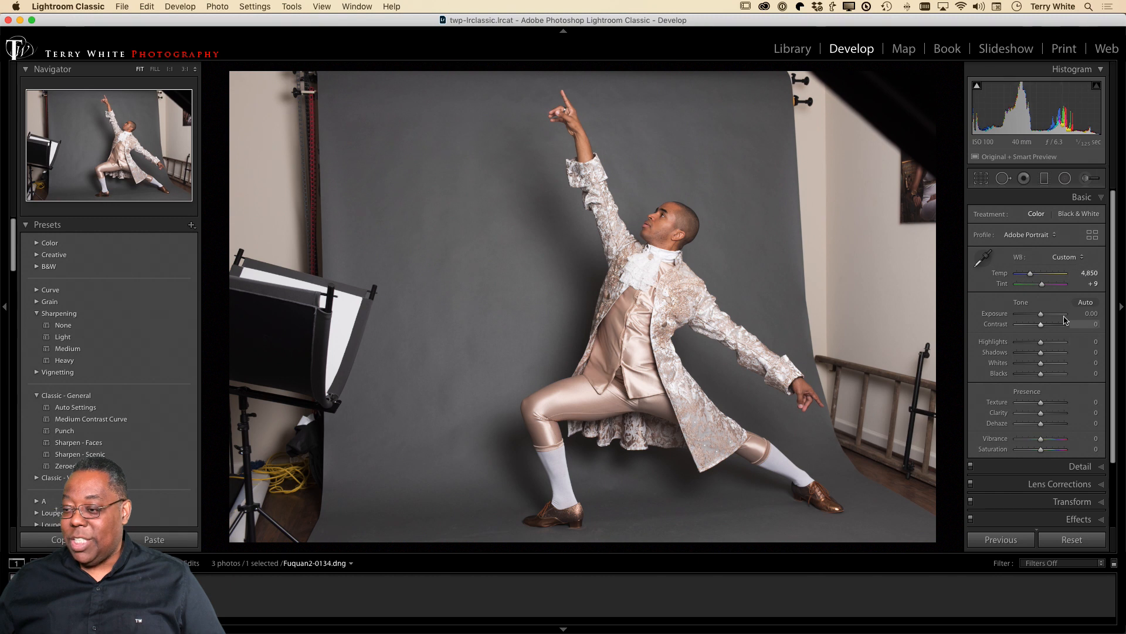
click(1084, 301)
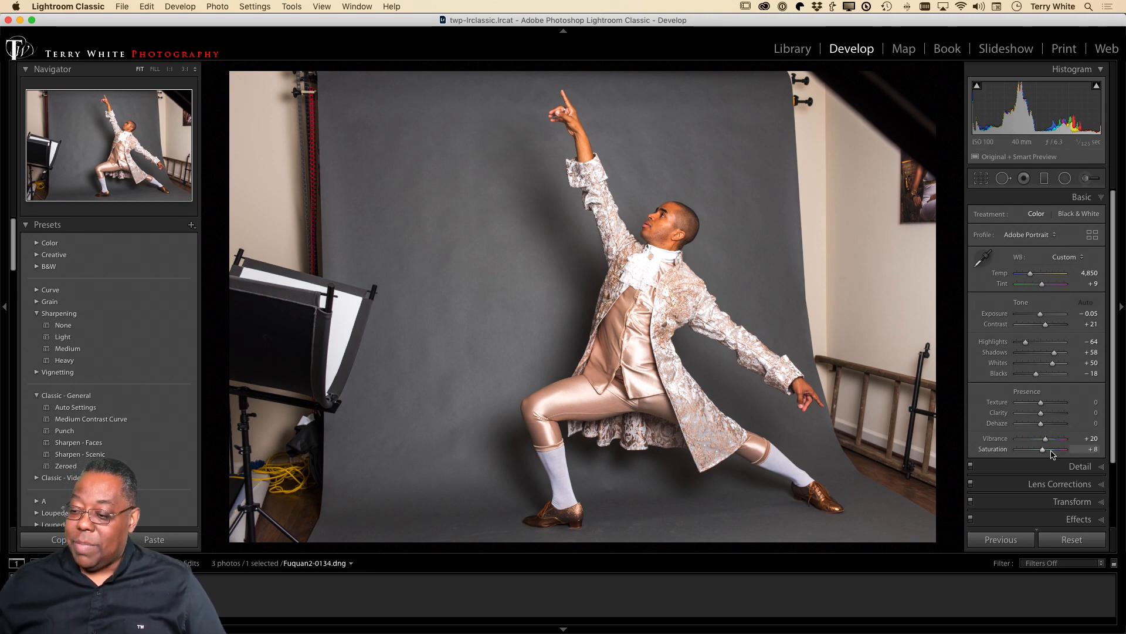
Set the photo's saturation to 0 and its vibrance to +18.
drag(1044, 450, 1048, 451)
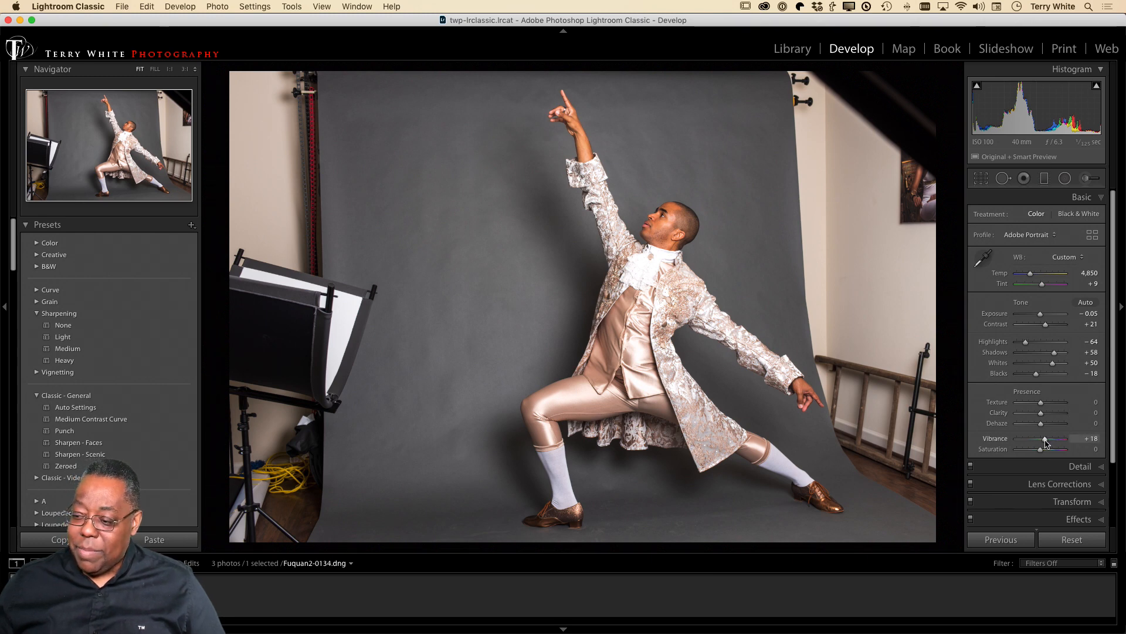
drag(1046, 443, 1046, 443)
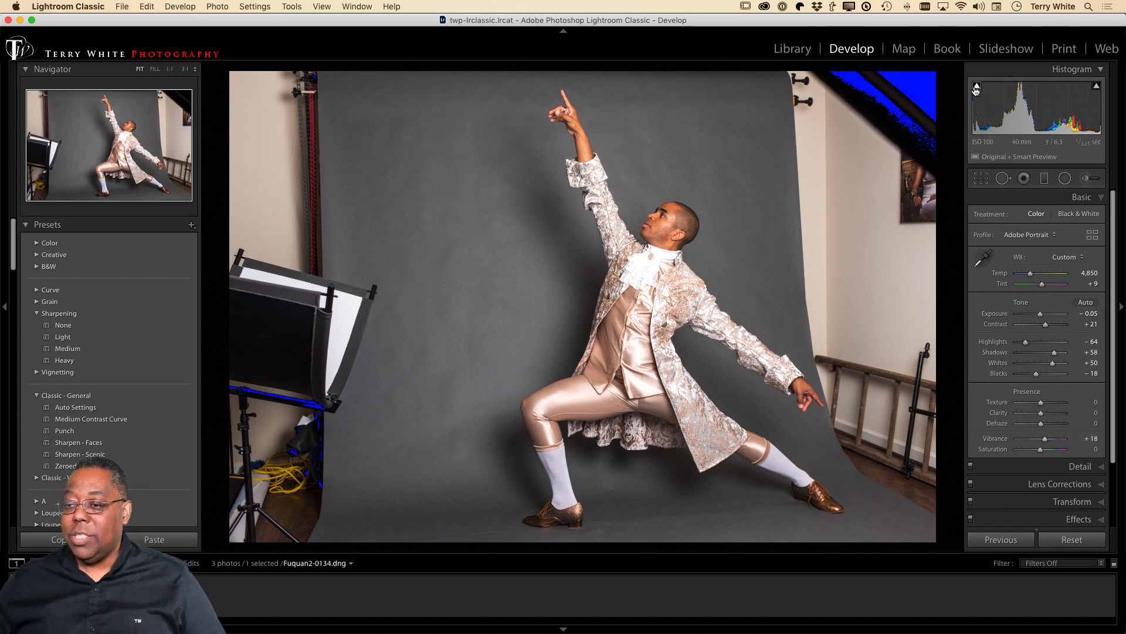
Check the shadow and highlight clipping, and set the photo's whites to +23 and shadows to +73.
mouse_move(976, 89)
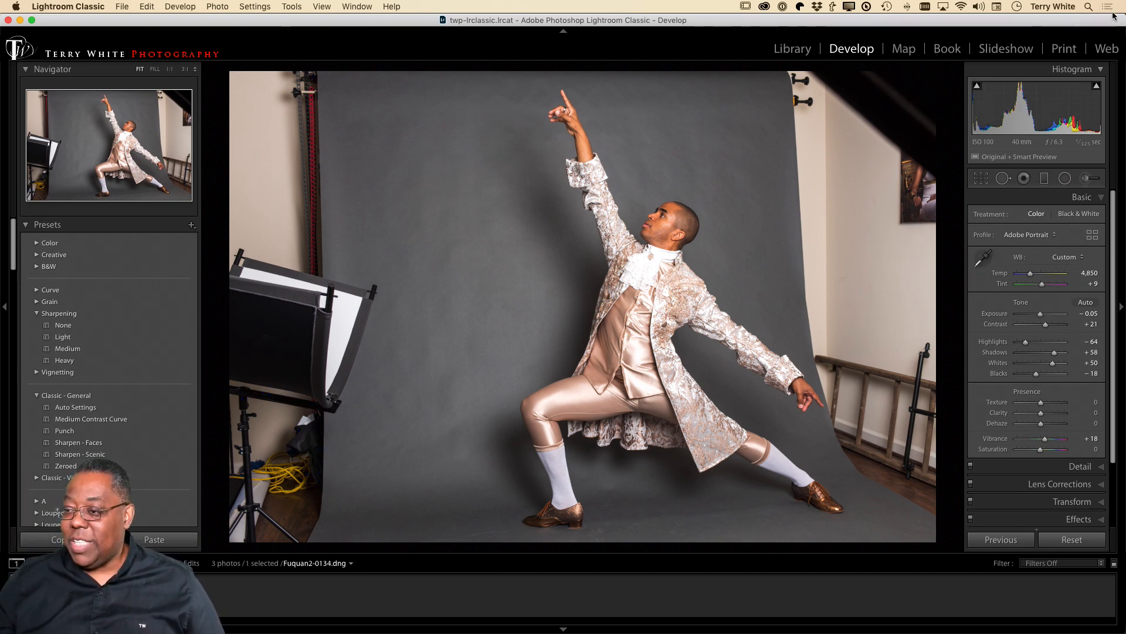
mouse_move(1097, 86)
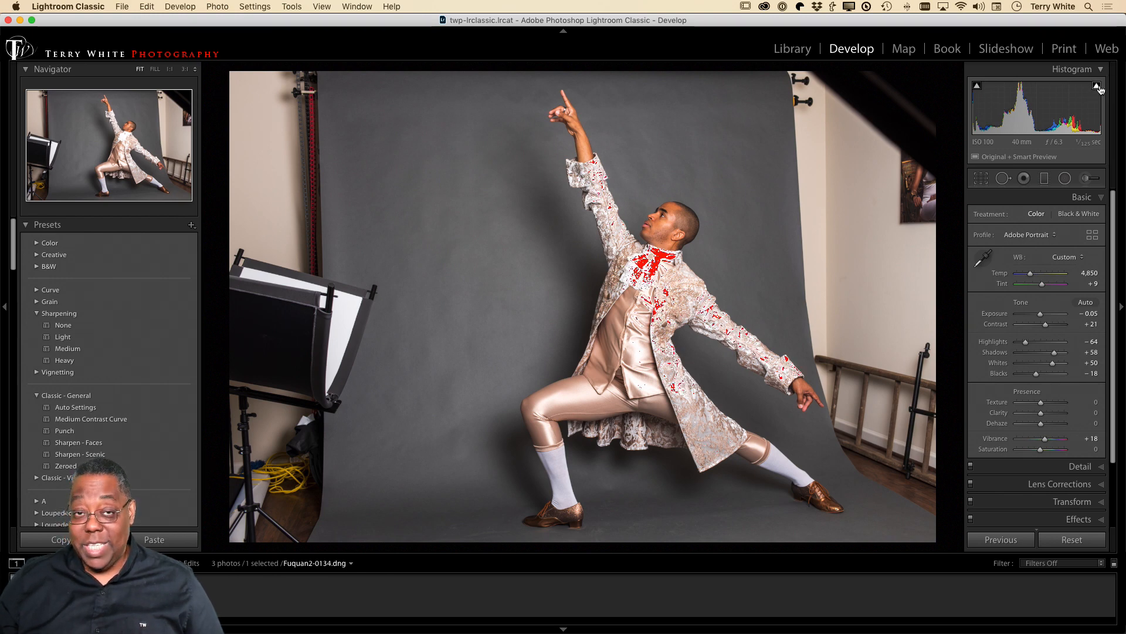
drag(1071, 124, 1048, 125)
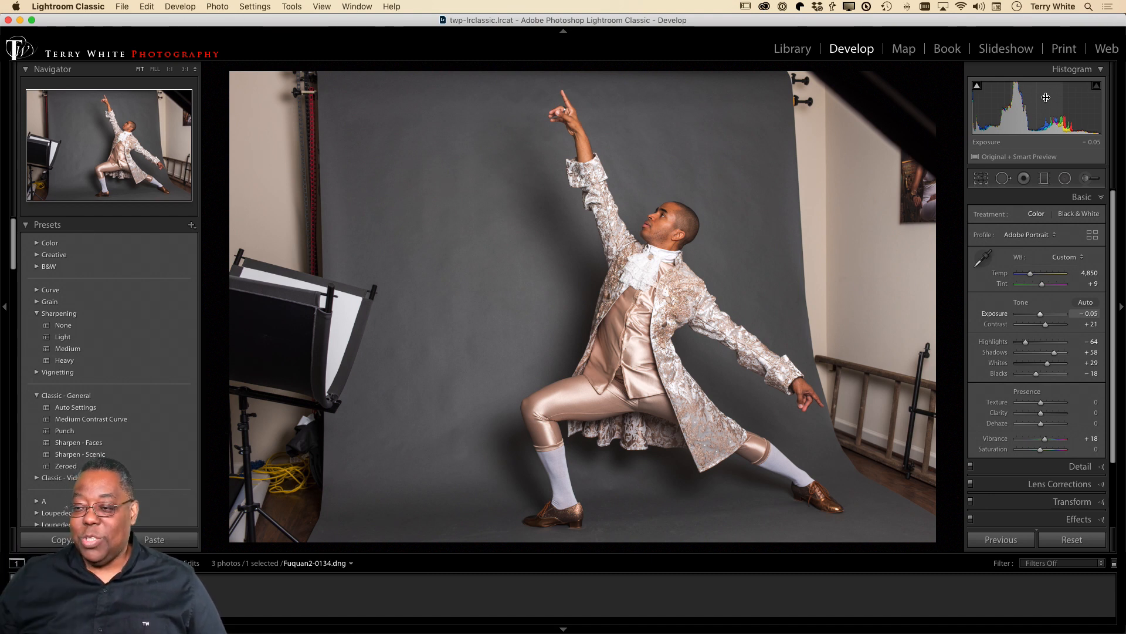
click(975, 88)
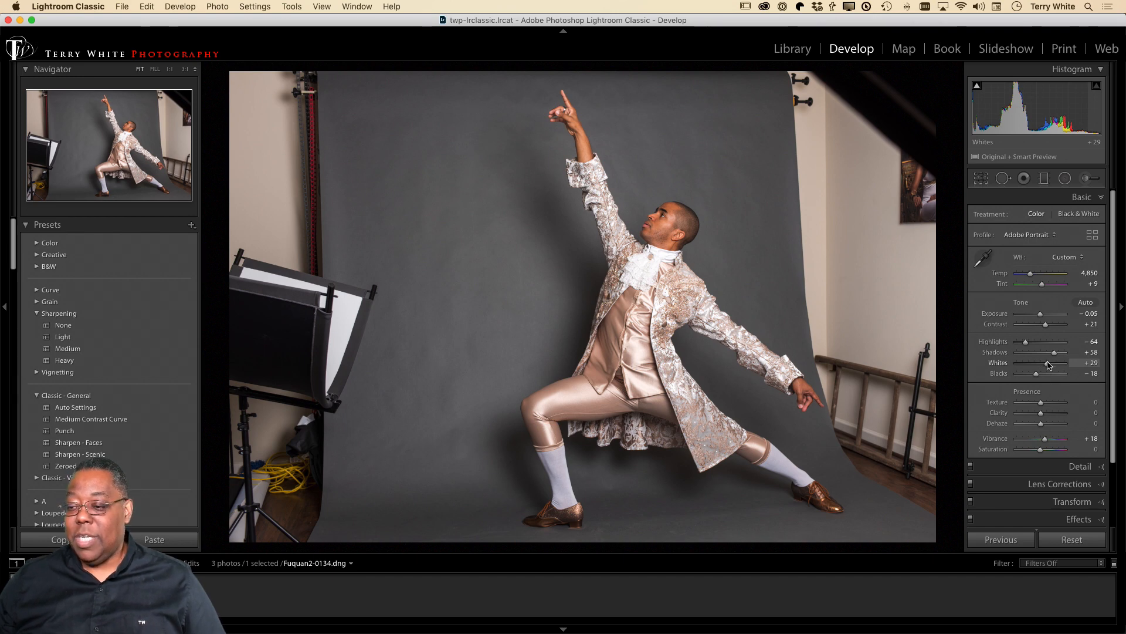
drag(1050, 365, 1046, 367)
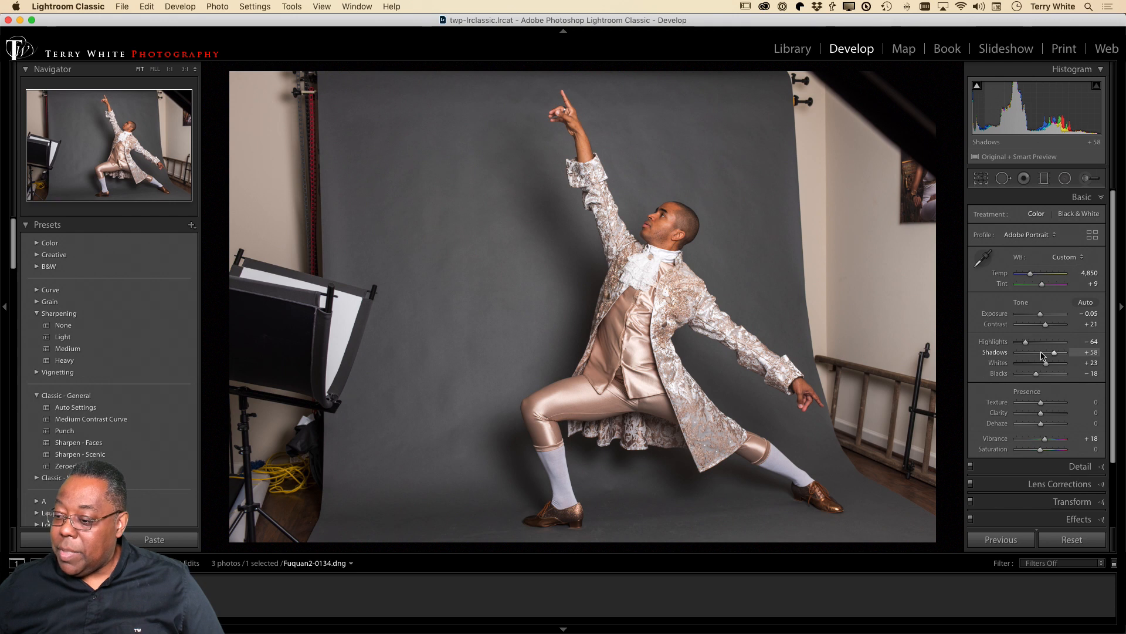
drag(1054, 354, 1058, 355)
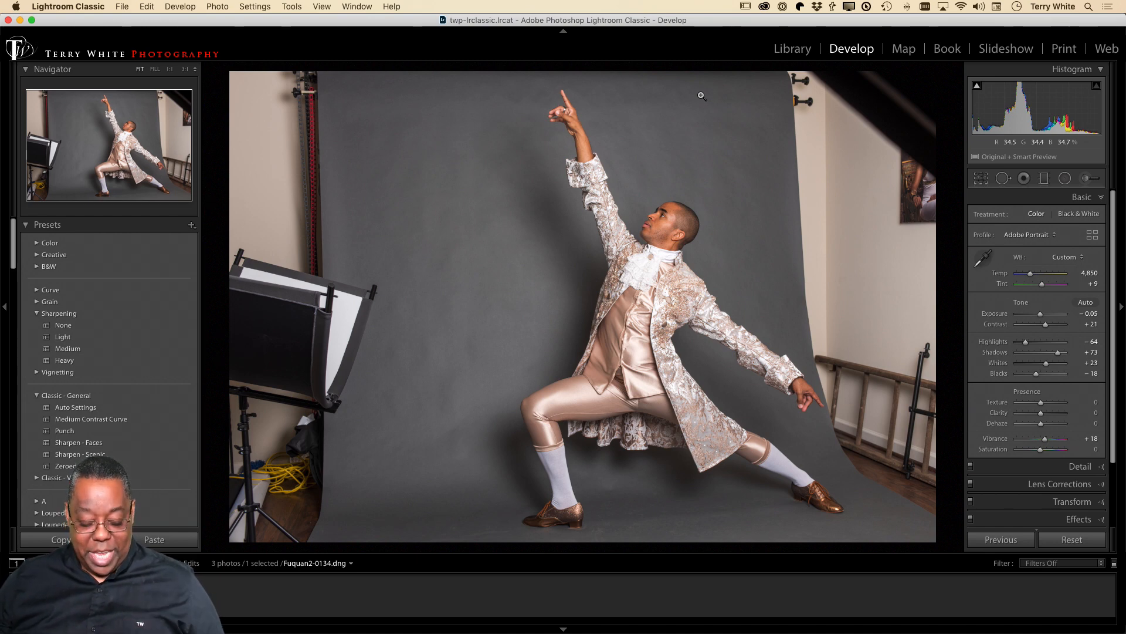
Open photo 0134 from the library grid in Adobe Photoshop 2020 for editing.
key(g)
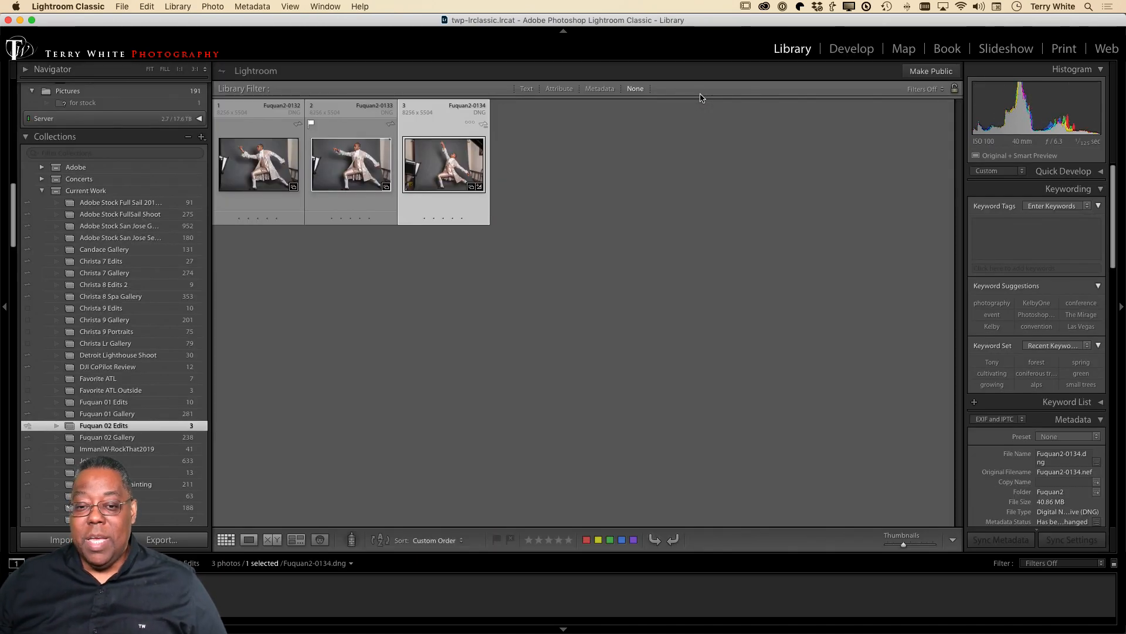
right_click(461, 185)
mouse_move(508, 308)
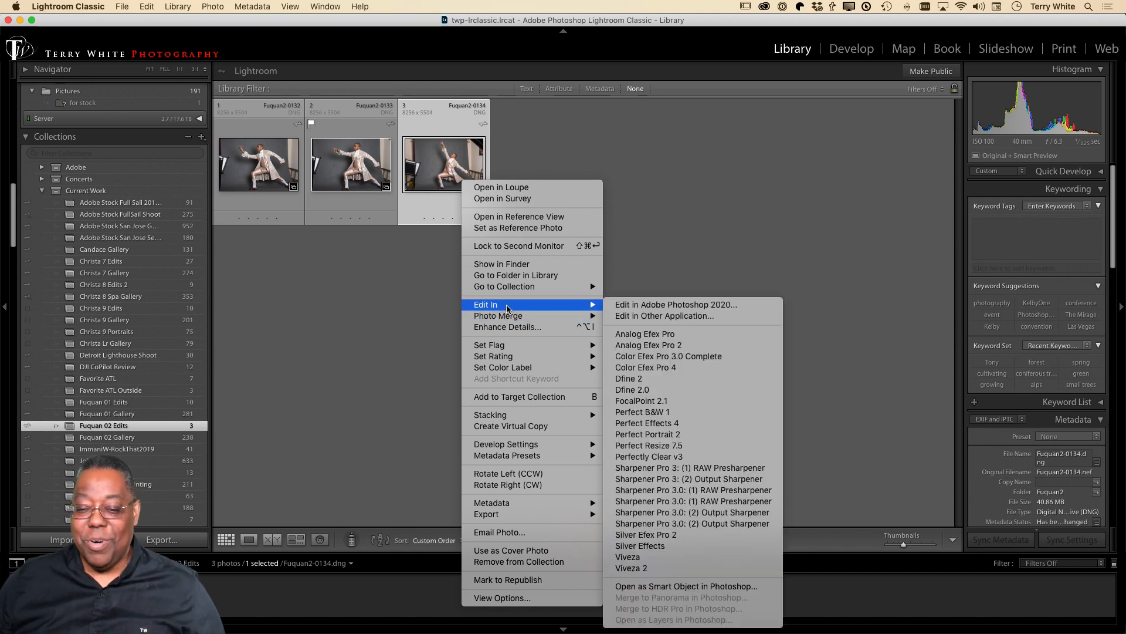
click(670, 308)
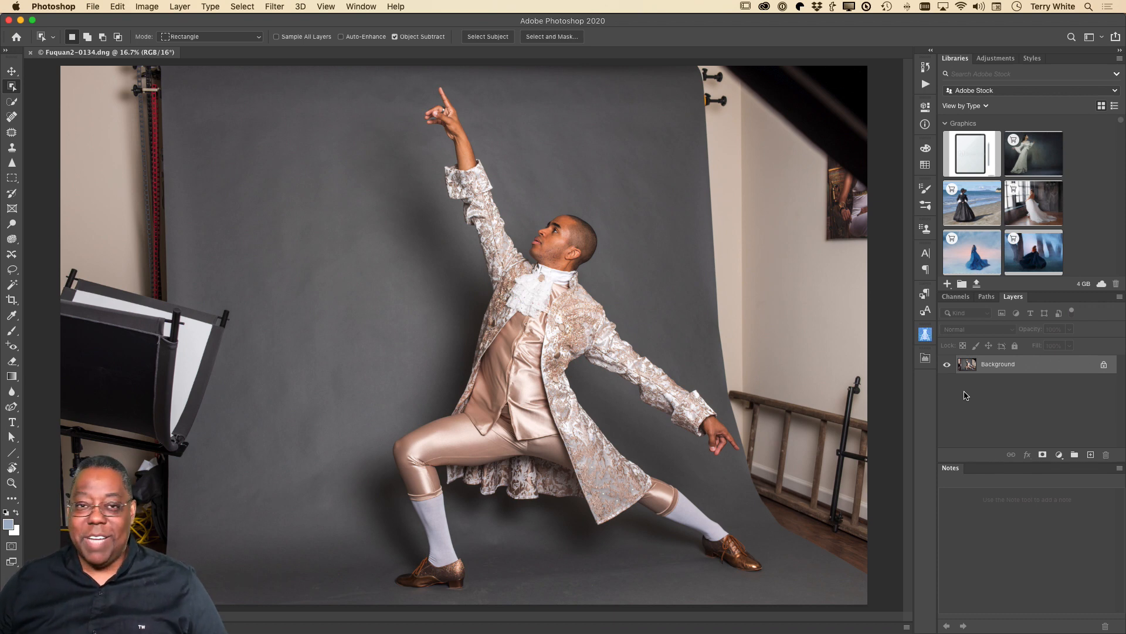
key(super+Tab)
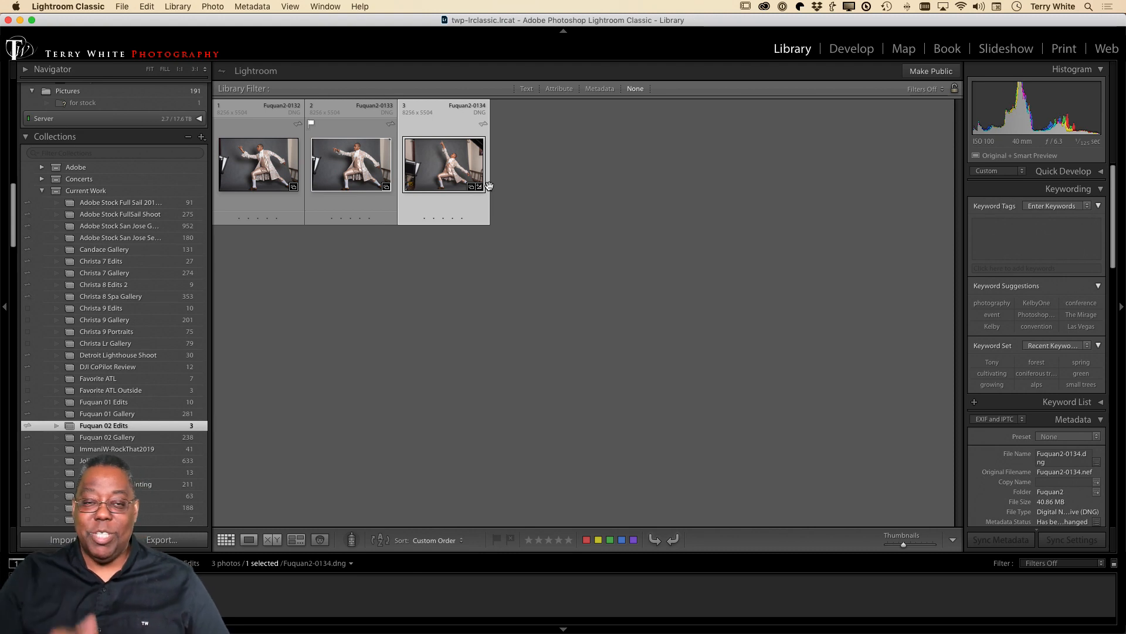
key(super+e)
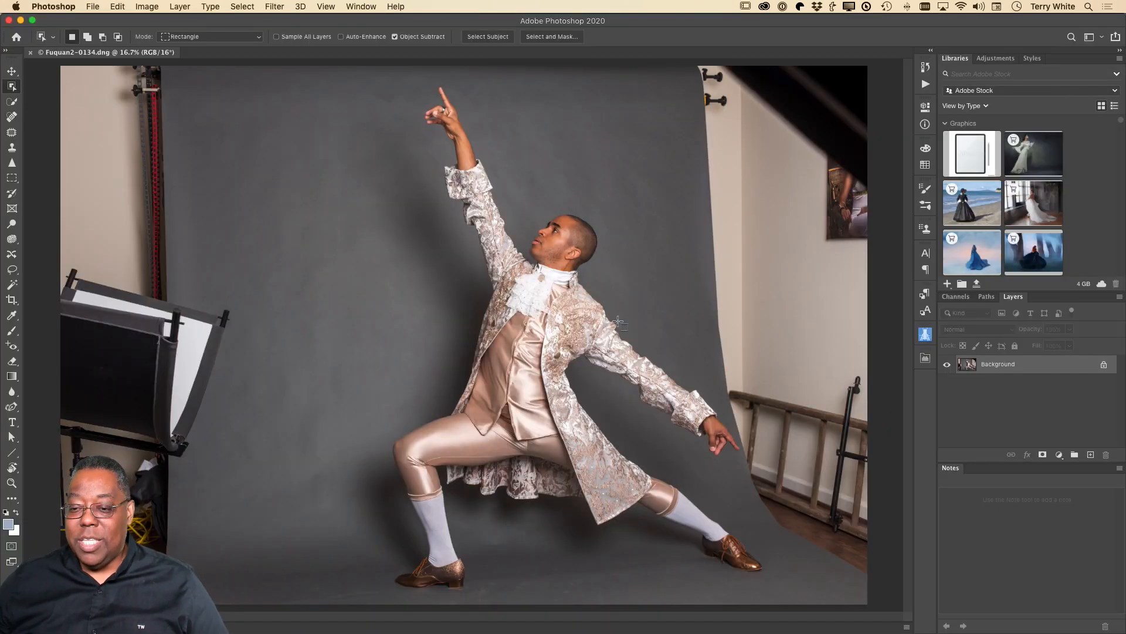
Quick-select the studio area to the right of the gray backdrop, including the wall, ladder, wall picture and dark upper corner.
click(11, 103)
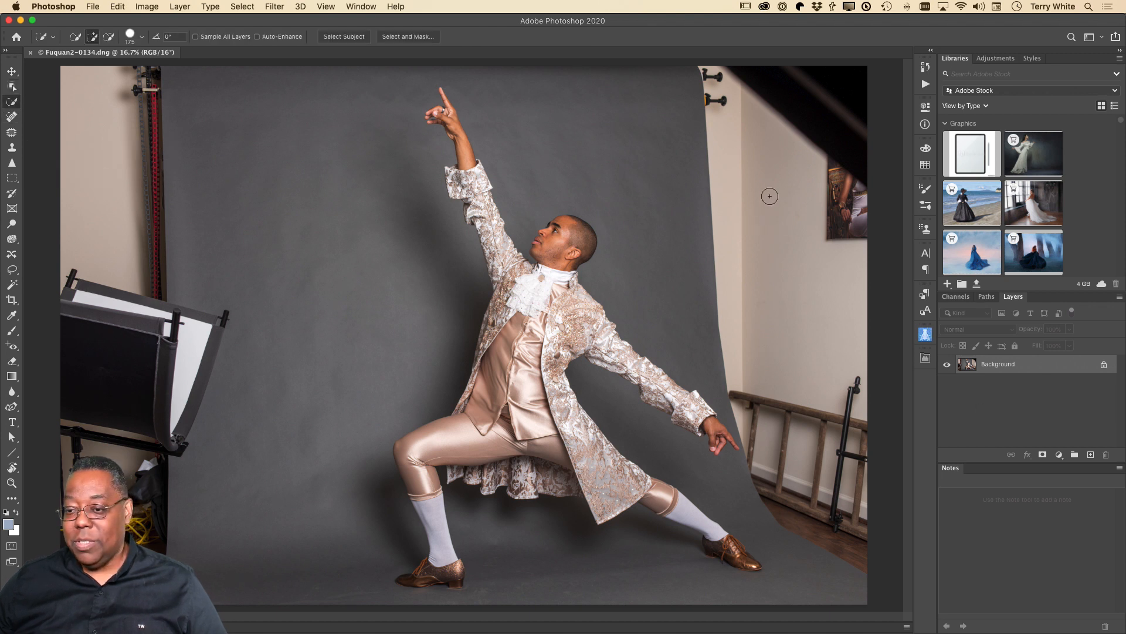
mouse_move(766, 193)
mouse_down()
mouse_move(815, 320)
mouse_move(826, 453)
mouse_move(857, 541)
mouse_move(793, 497)
mouse_move(773, 465)
mouse_up()
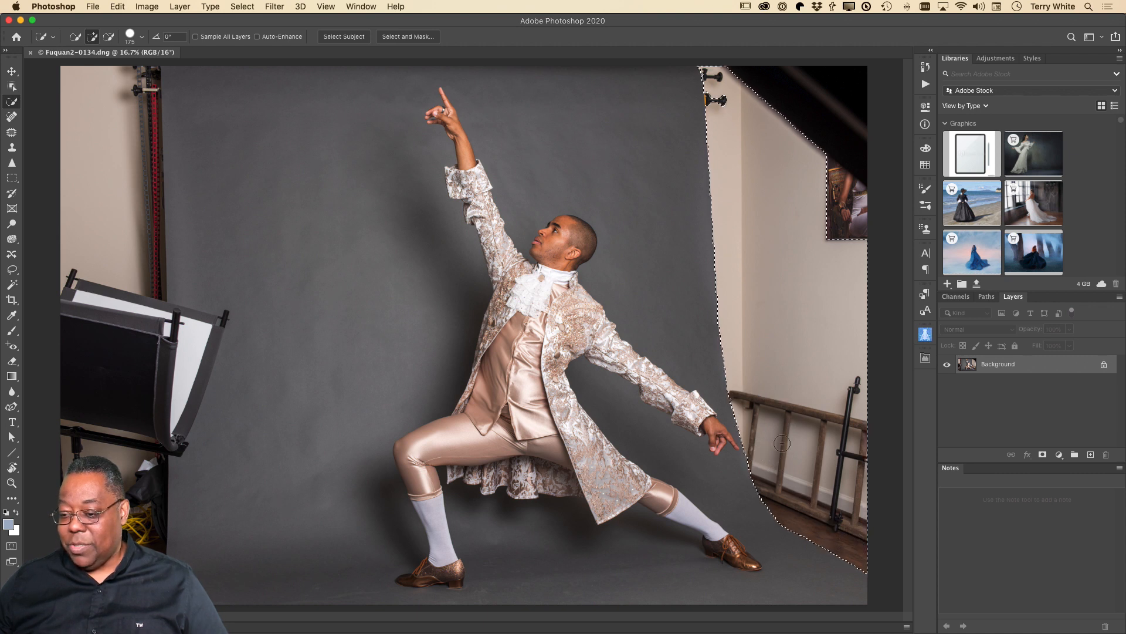
drag(832, 259, 849, 223)
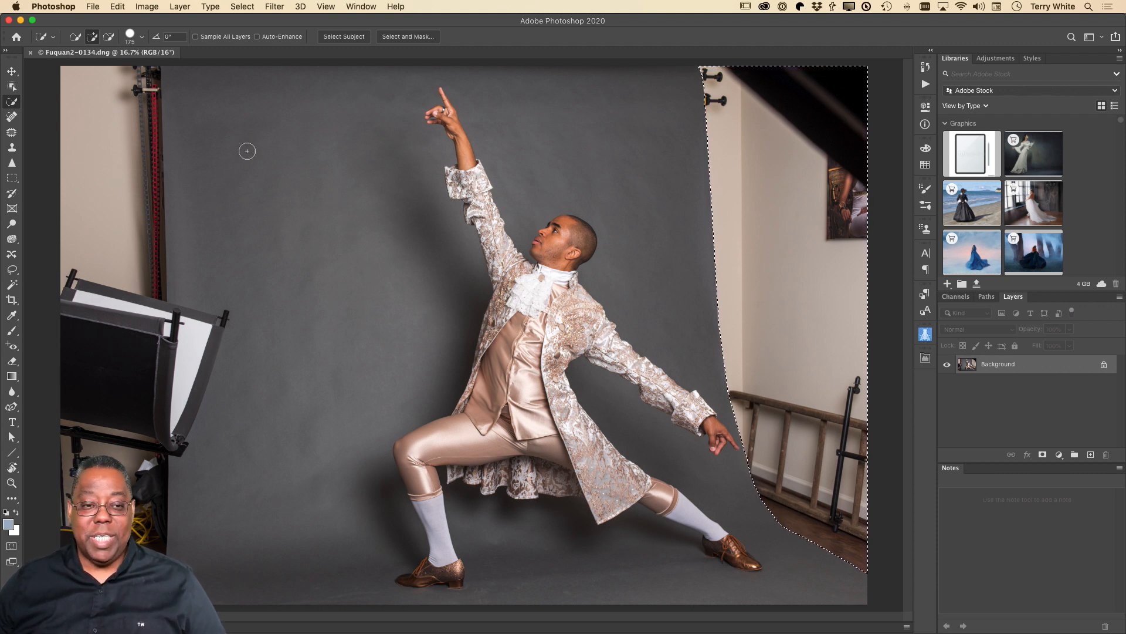
Feather the selection of the exposed studio area by 10 pixels.
click(238, 6)
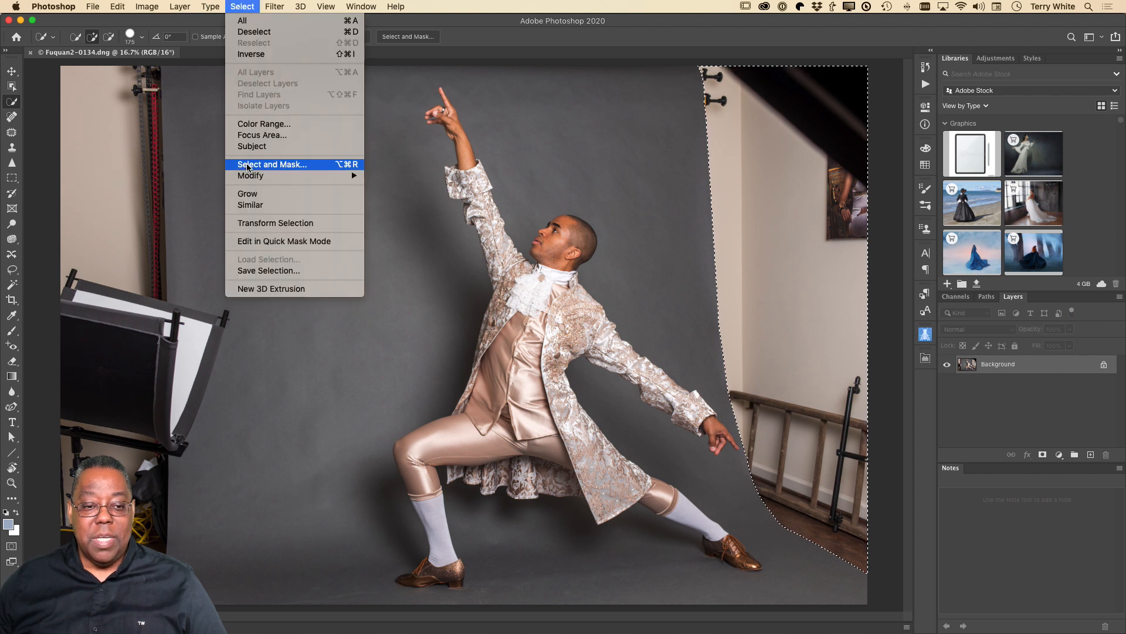
mouse_move(258, 176)
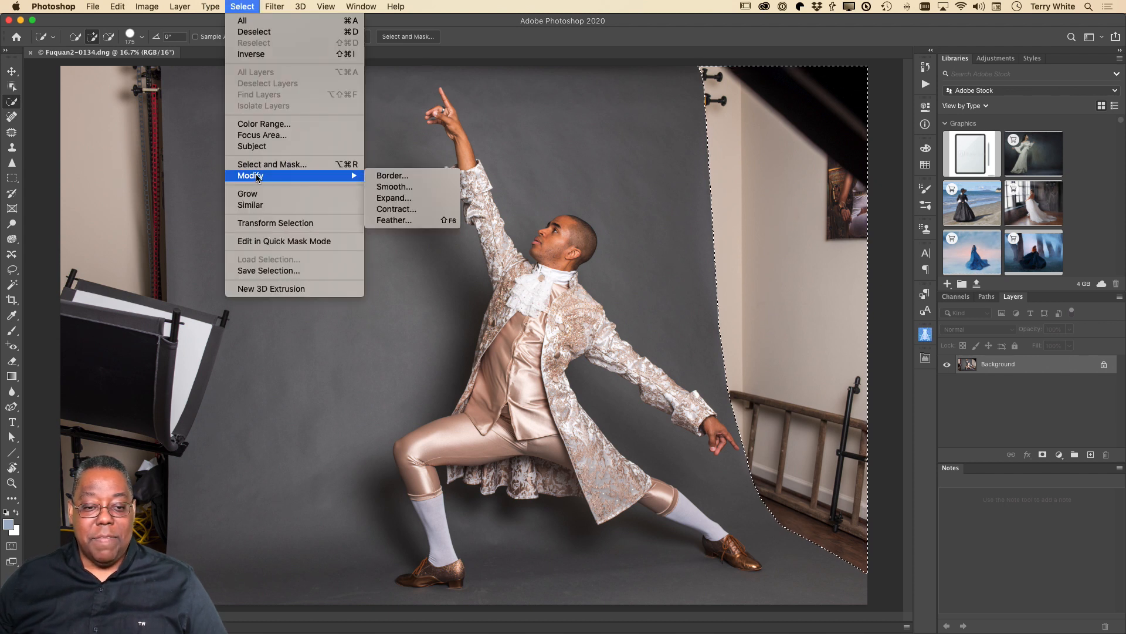
click(406, 221)
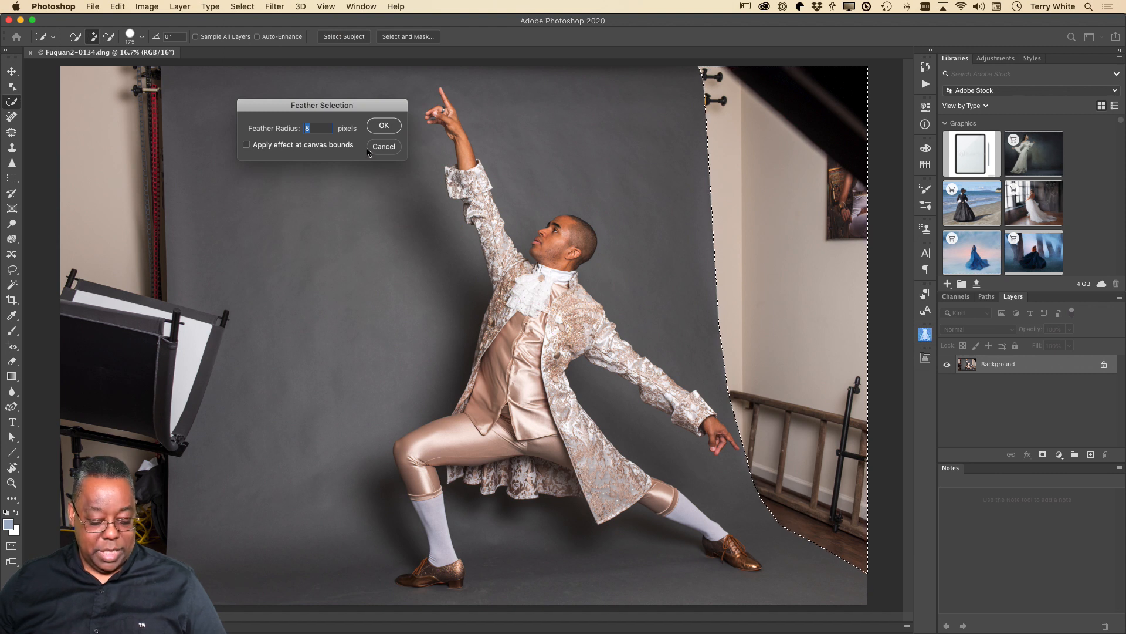
text(10)
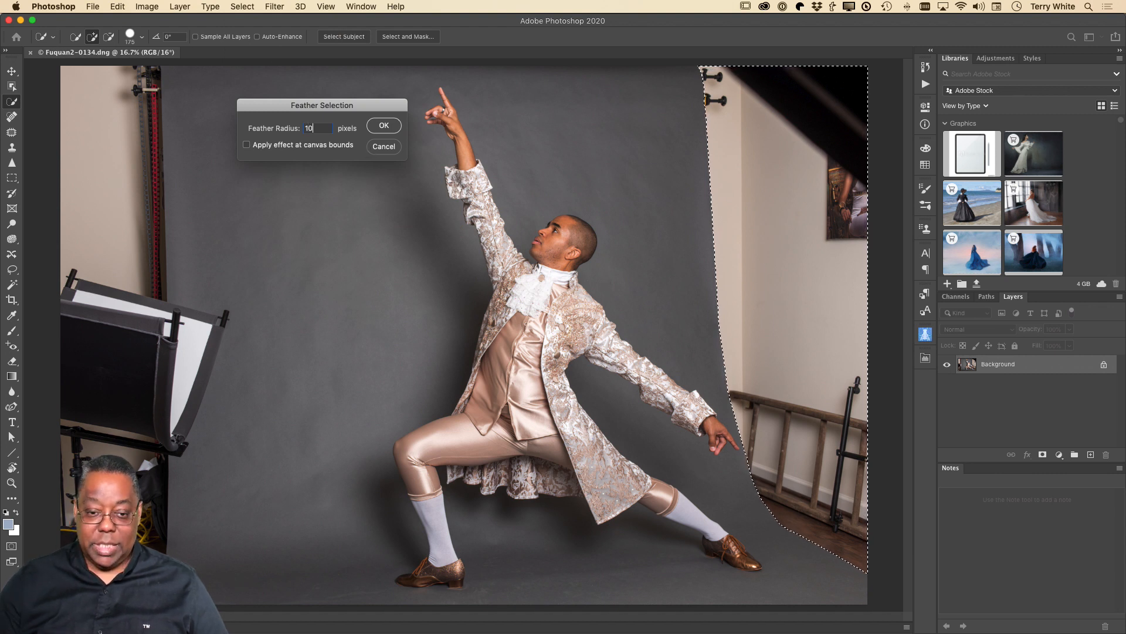
click(397, 128)
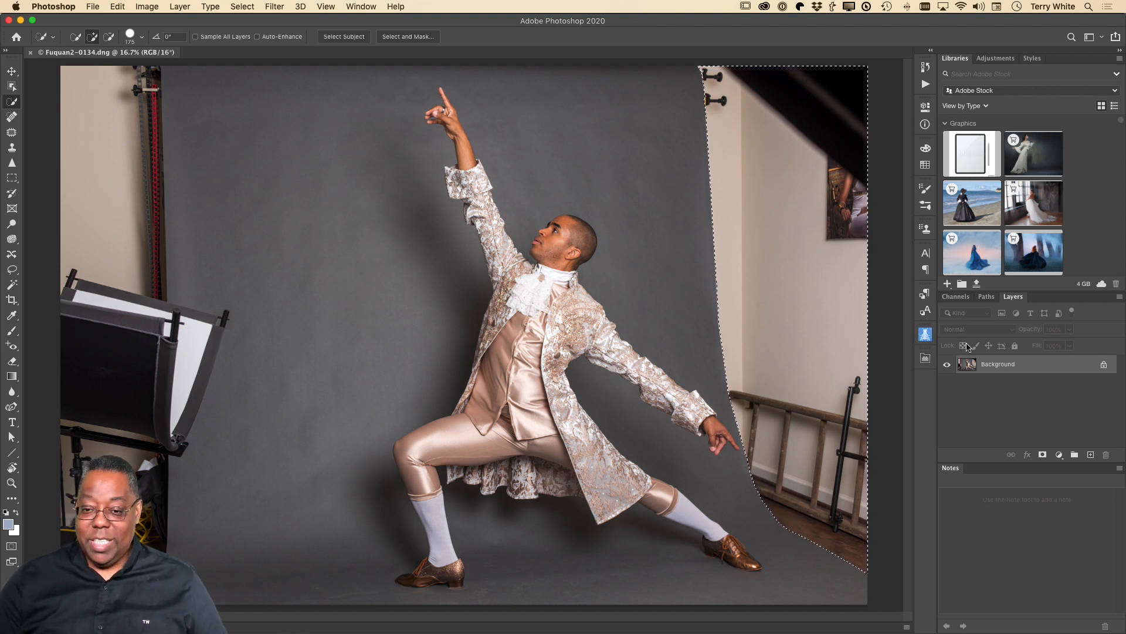
Try a Content-Aware fill with color adaptation at 100% opacity on the selected studio area and undo it.
key(shift+BackSpace)
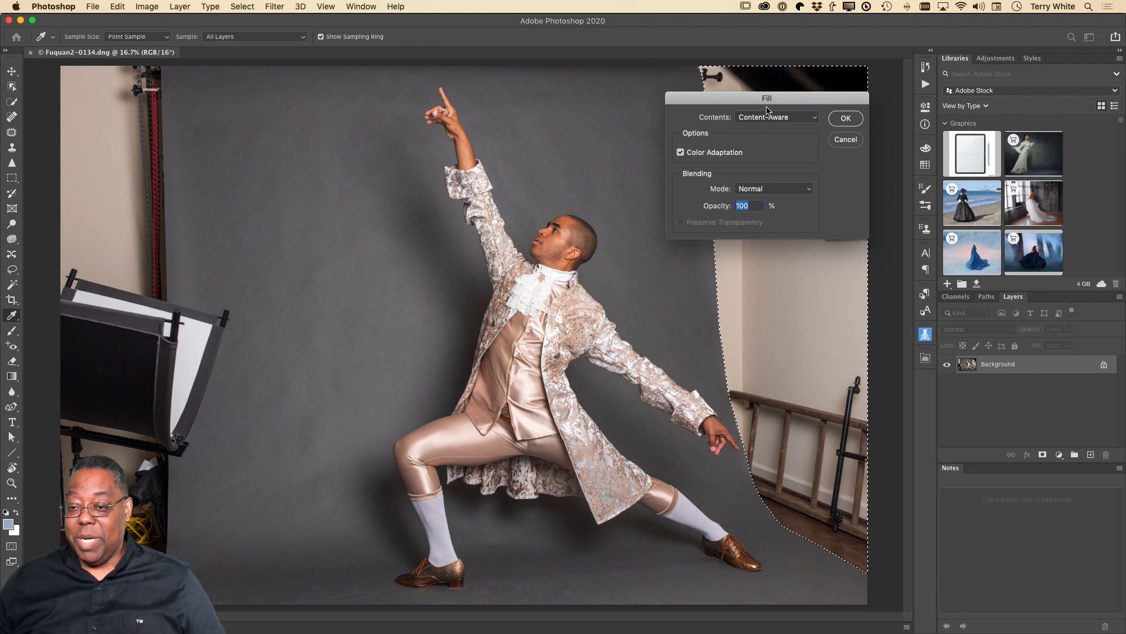
click(845, 119)
key(w)
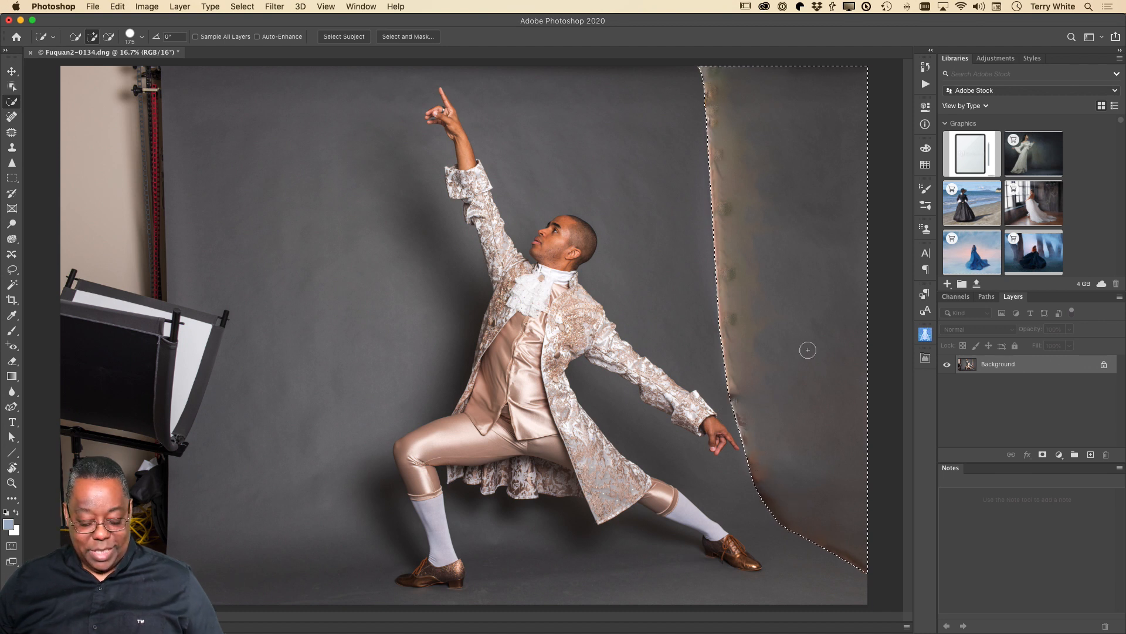
key(super+z)
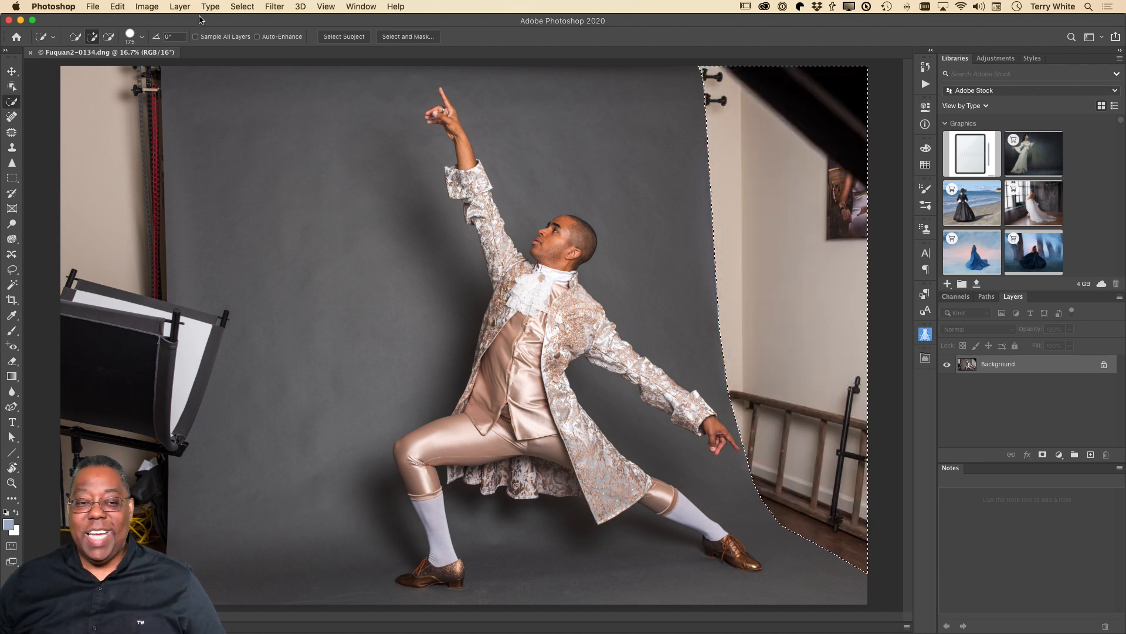
Start Content-Aware Fill on the selected studio area and paint the dancer's uncovered edges out of the sampling area with a size 250 brush.
click(117, 7)
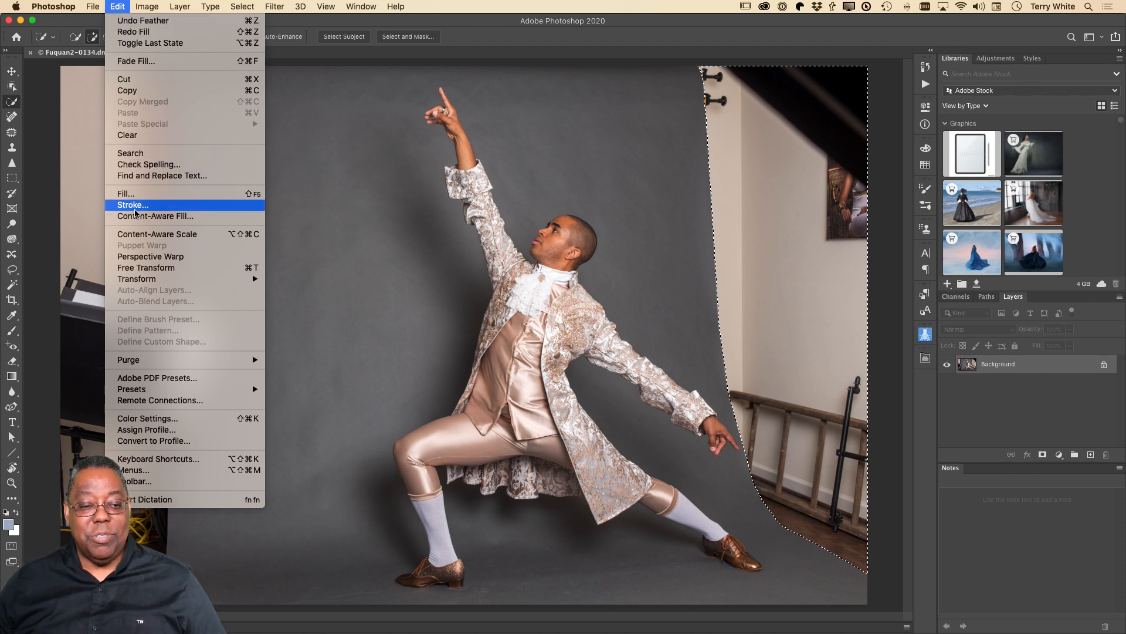
click(139, 219)
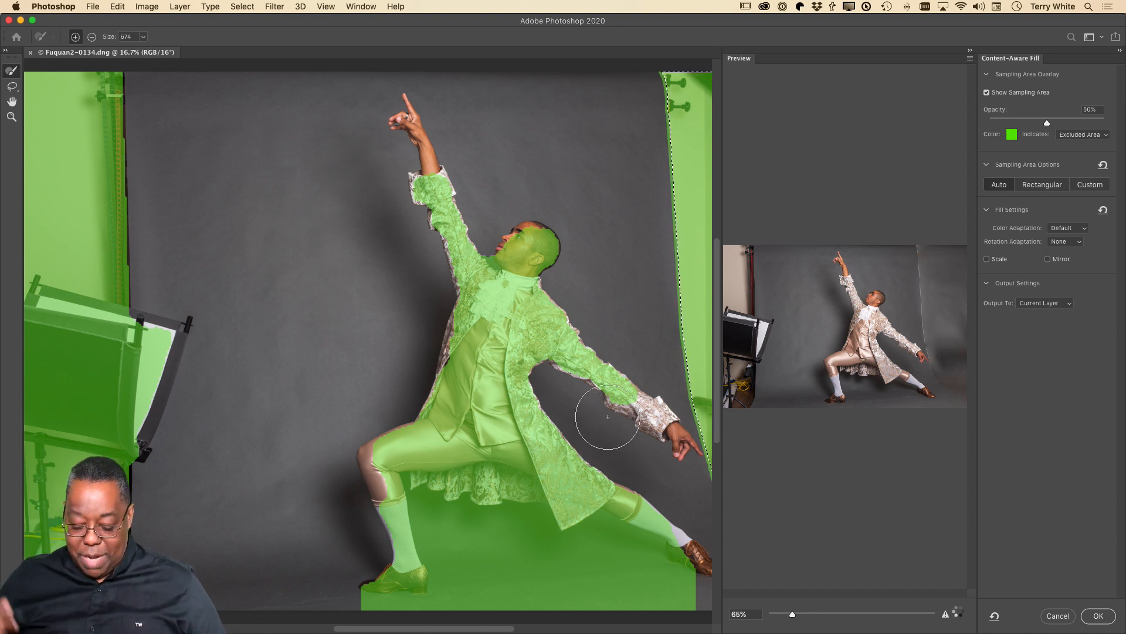
key(bracketleft)
key(bracketleft)
key(bracketleft)
key(bracketleft)
key(bracketleft)
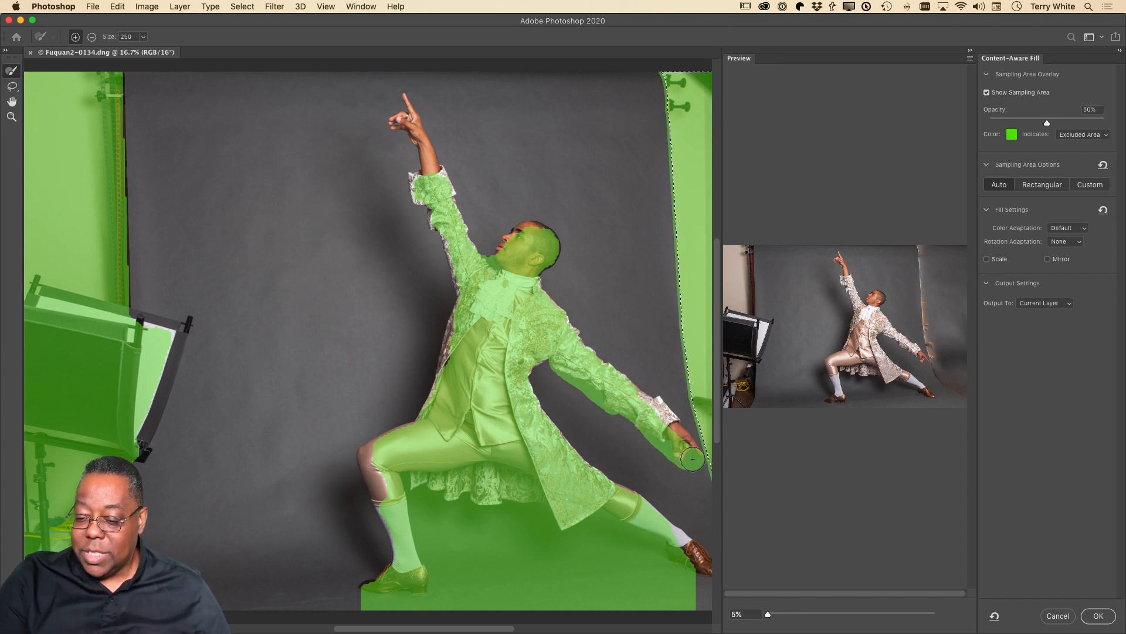
mouse_move(661, 411)
mouse_down()
mouse_move(577, 336)
mouse_move(556, 300)
mouse_move(544, 230)
mouse_move(515, 235)
mouse_up()
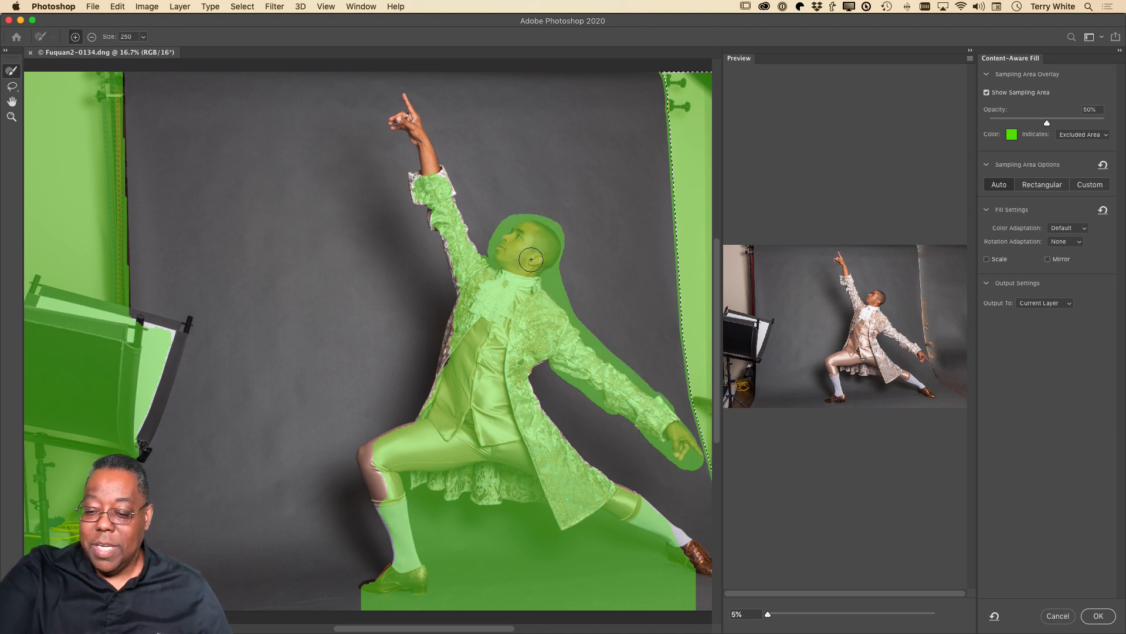
mouse_move(538, 378)
mouse_down()
mouse_move(561, 439)
mouse_move(627, 493)
mouse_up()
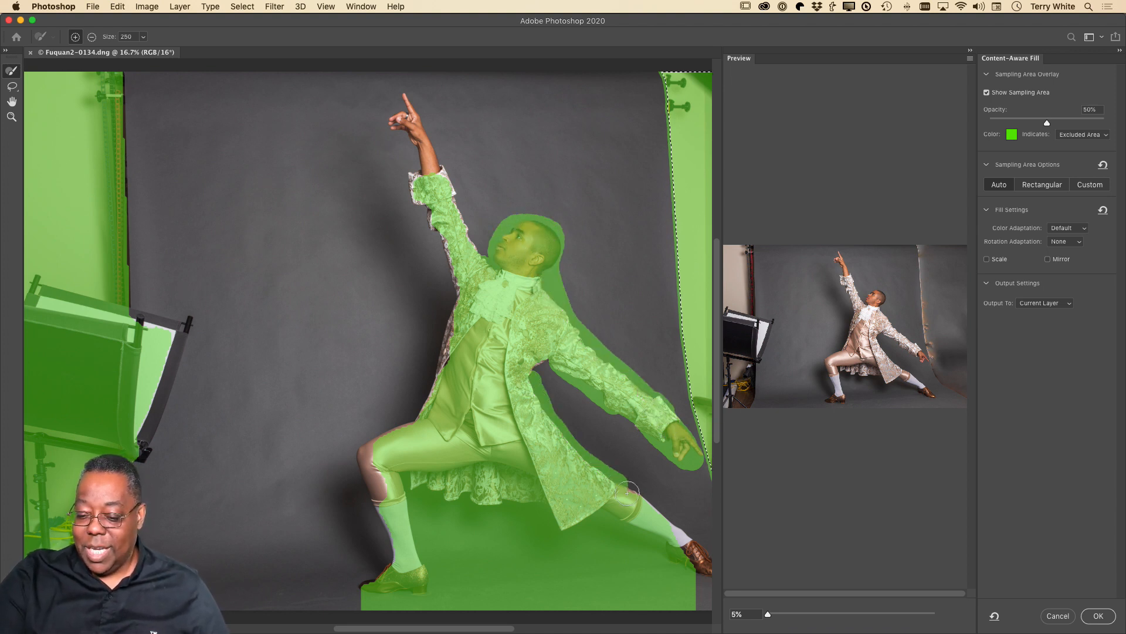
mouse_move(683, 549)
mouse_down()
mouse_move(583, 556)
mouse_move(586, 547)
mouse_move(622, 569)
mouse_up()
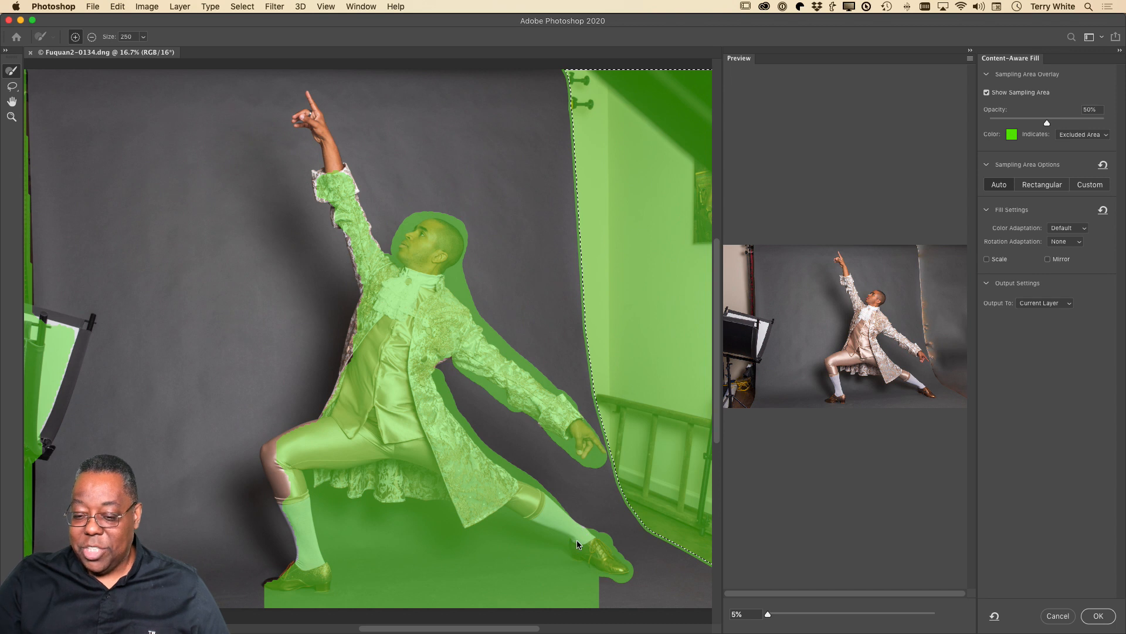
mouse_move(372, 234)
mouse_down()
mouse_move(321, 109)
mouse_move(298, 97)
mouse_move(361, 286)
mouse_move(340, 401)
mouse_move(317, 431)
mouse_move(278, 448)
mouse_move(266, 474)
mouse_move(291, 507)
mouse_move(292, 438)
mouse_up()
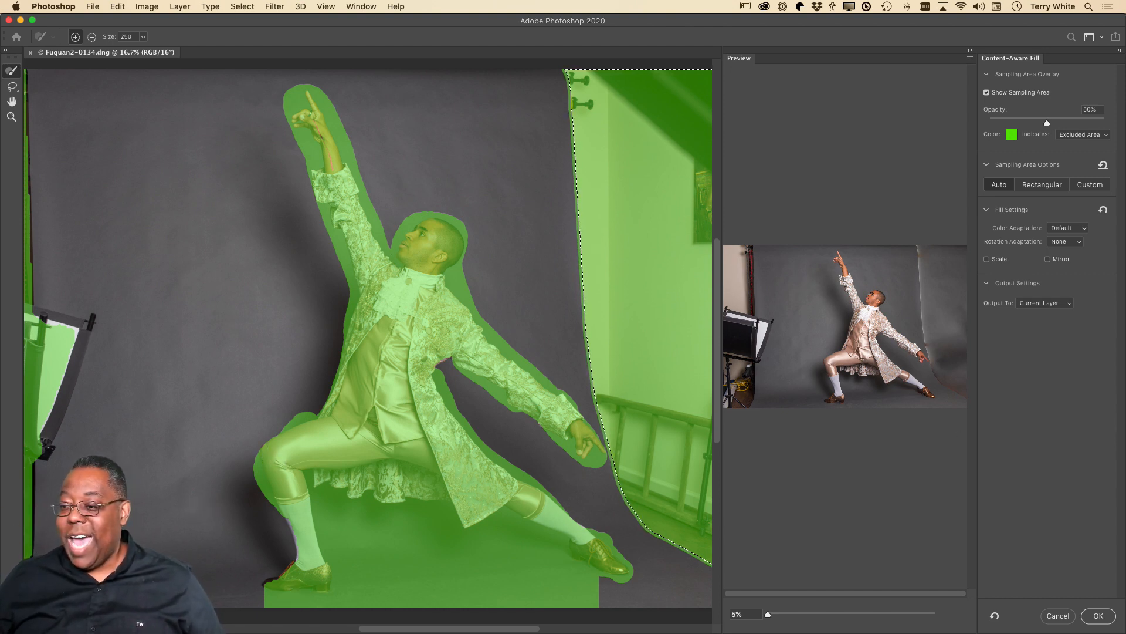
Try the High and Very High color adaptation levels for the Content-Aware Fill preview.
click(1060, 229)
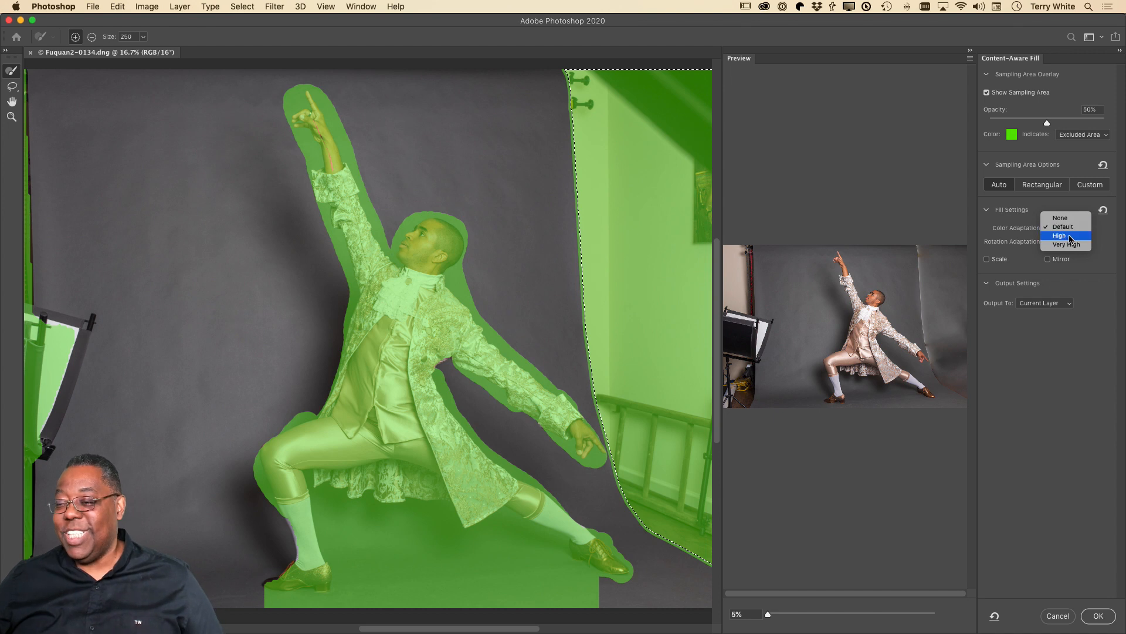
click(1069, 236)
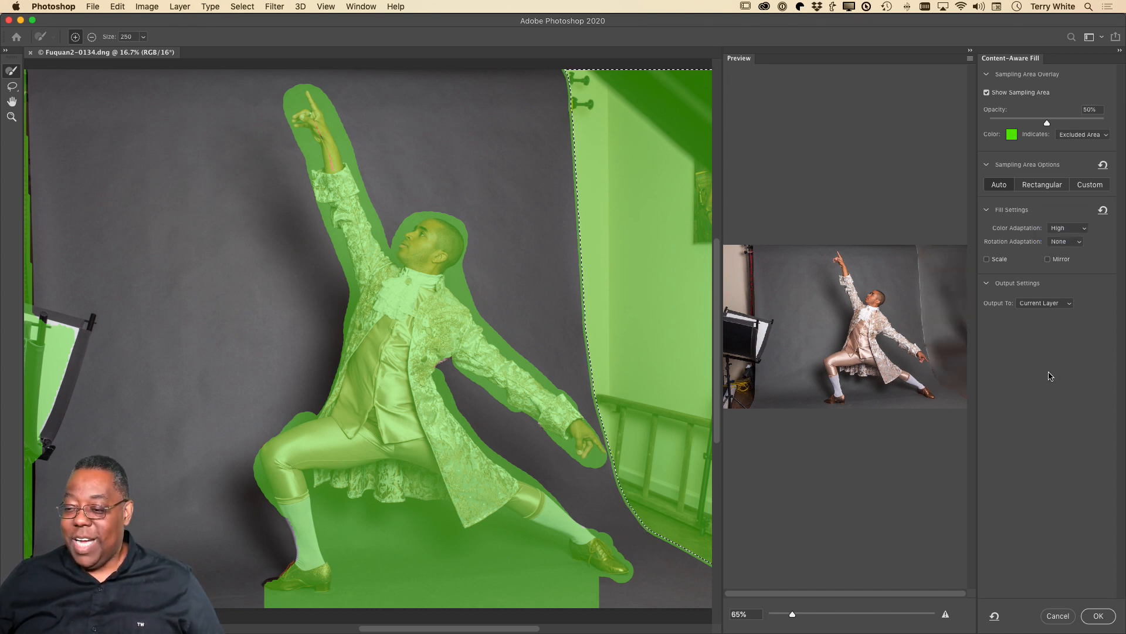
click(1067, 229)
click(1067, 237)
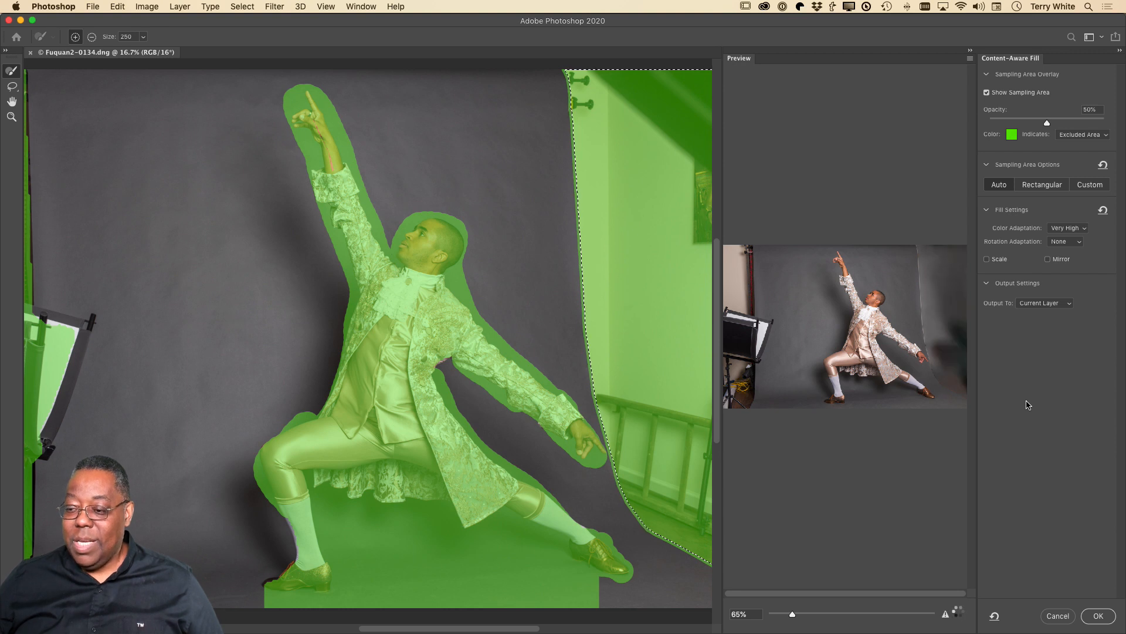
Set the fill's color adaptation to None, apply the Content-Aware Fill to the current layer, and deselect.
click(1069, 228)
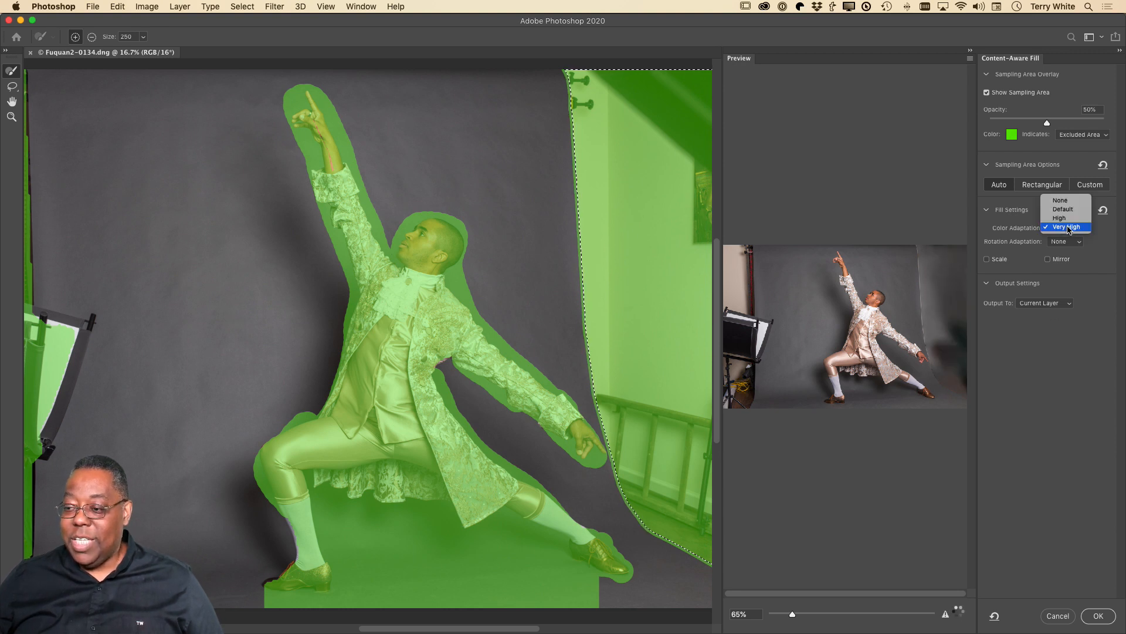
click(1072, 201)
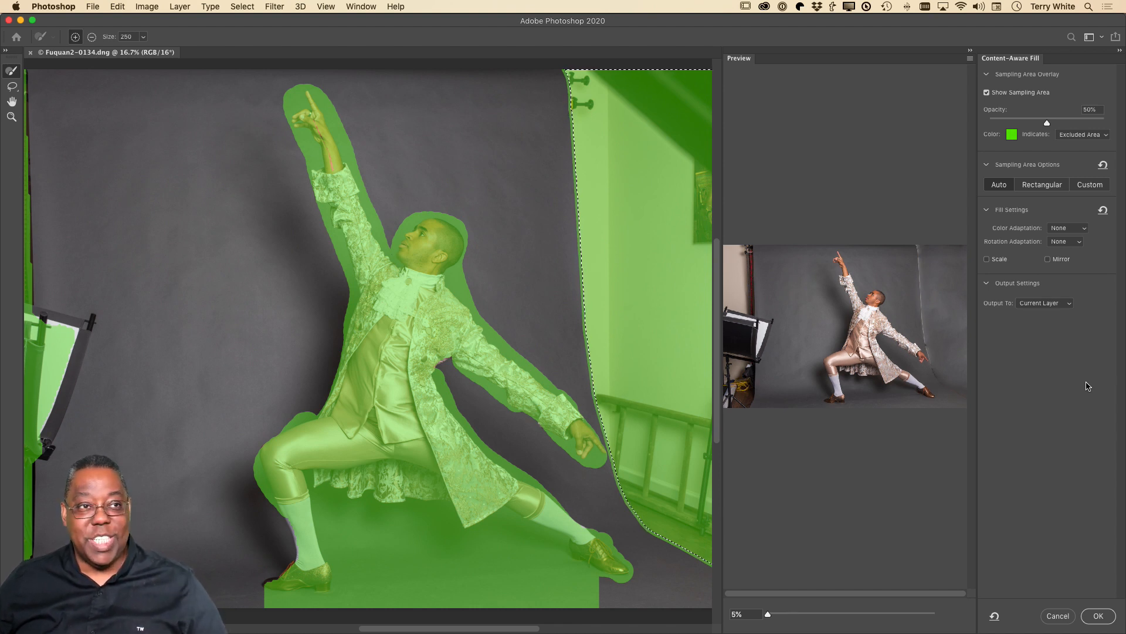
click(1098, 616)
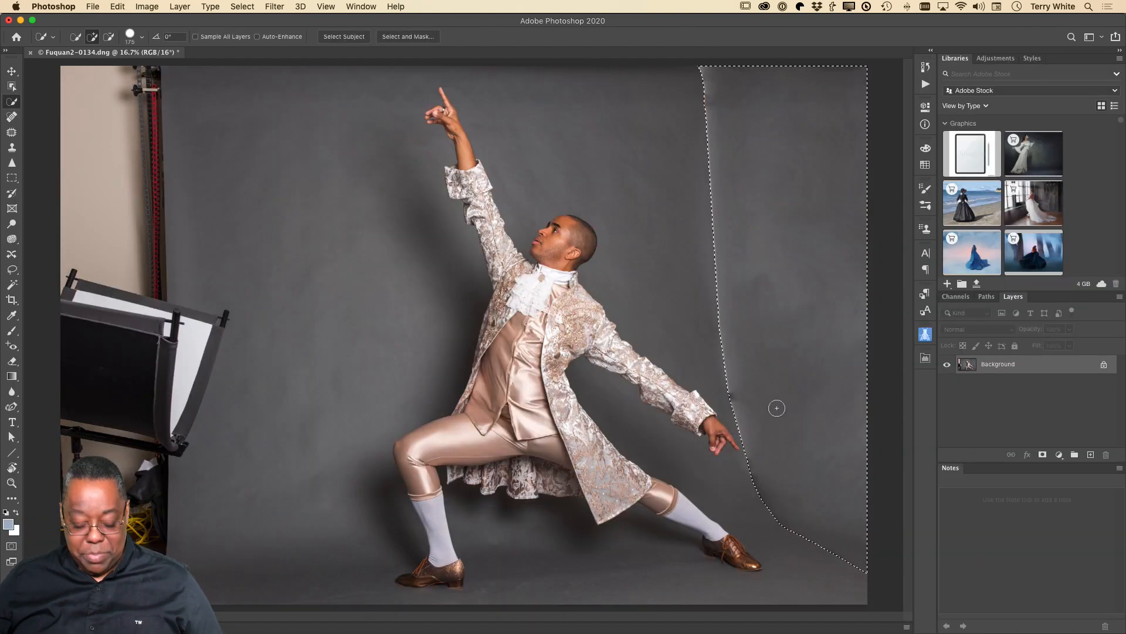
key(super+d)
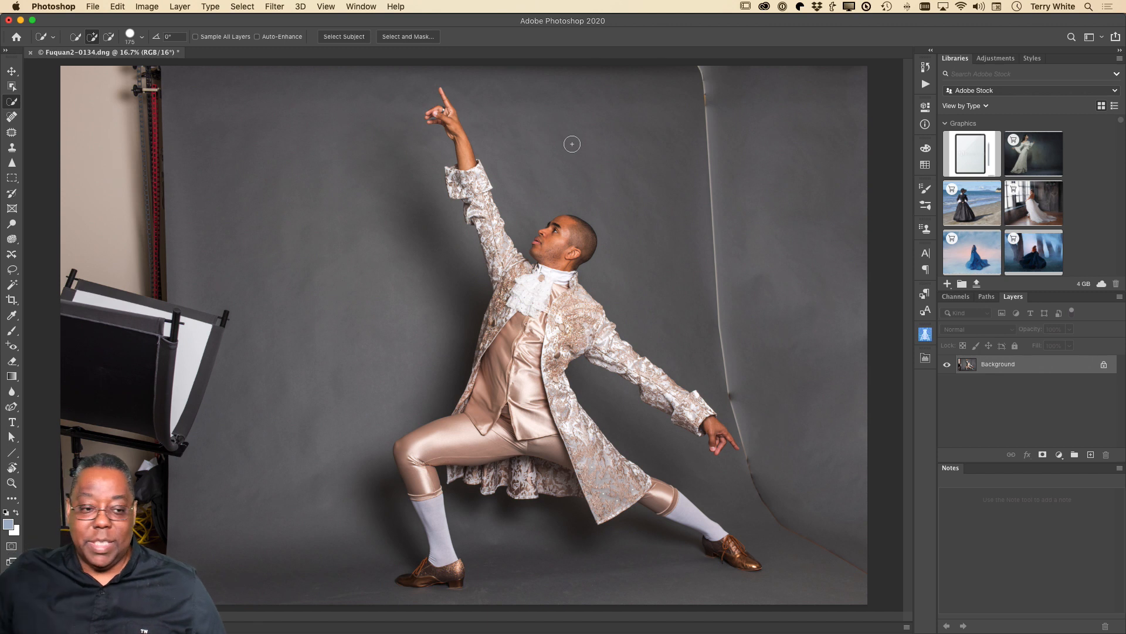
Patch the visible seam along the former right edge of the backdrop with clean gray backdrop from beside the dancer, then deselect.
click(11, 133)
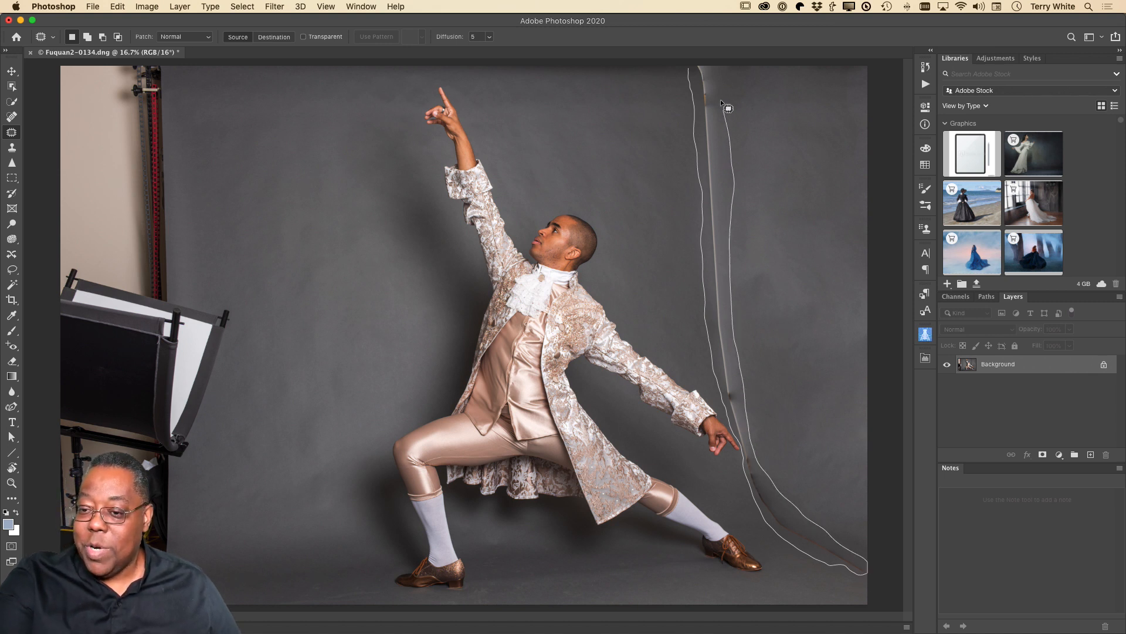
drag(693, 66, 694, 66)
mouse_move(711, 196)
mouse_down()
mouse_move(279, 231)
mouse_move(238, 222)
mouse_move(240, 211)
mouse_up()
key(super+d)
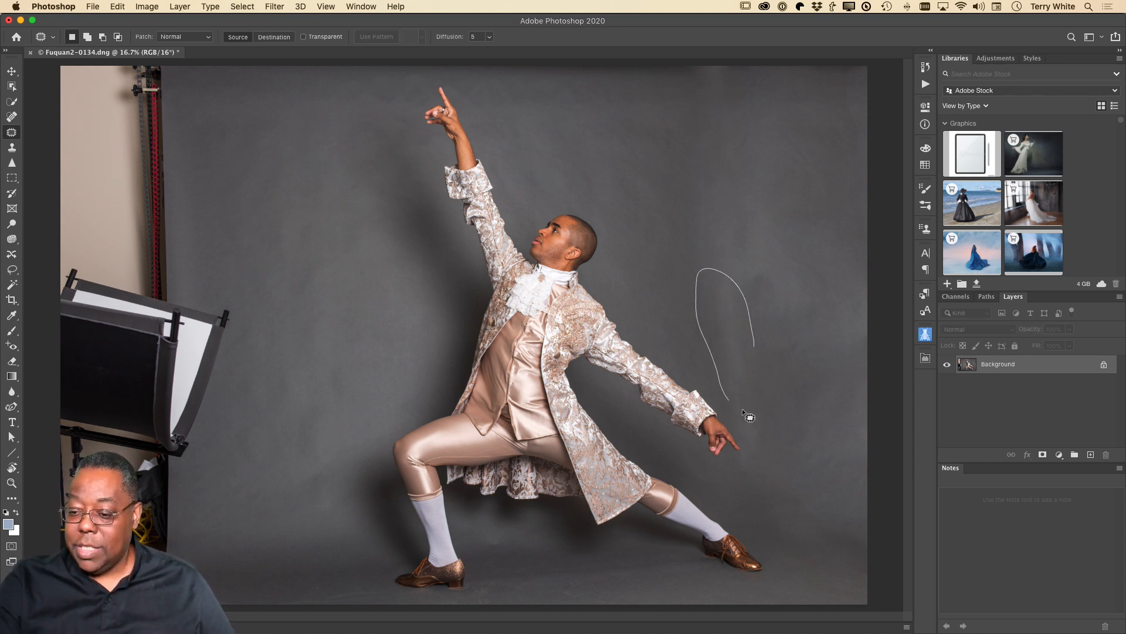
Patch the uneven backdrop spots above the outstretched arm, near the upper edge, and beside the pointing hand with clean gray areas.
drag(742, 410, 652, 250)
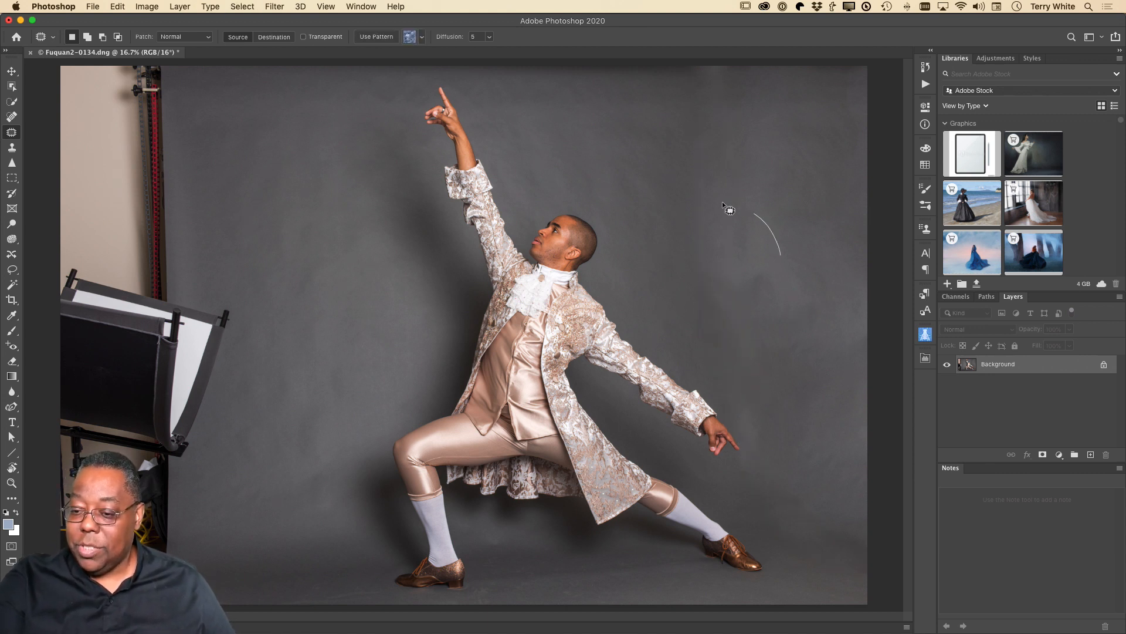
mouse_move(723, 202)
mouse_down()
mouse_move(757, 287)
mouse_move(660, 177)
mouse_up()
mouse_move(752, 158)
mouse_down()
mouse_move(749, 88)
mouse_move(688, 73)
mouse_move(719, 149)
mouse_up()
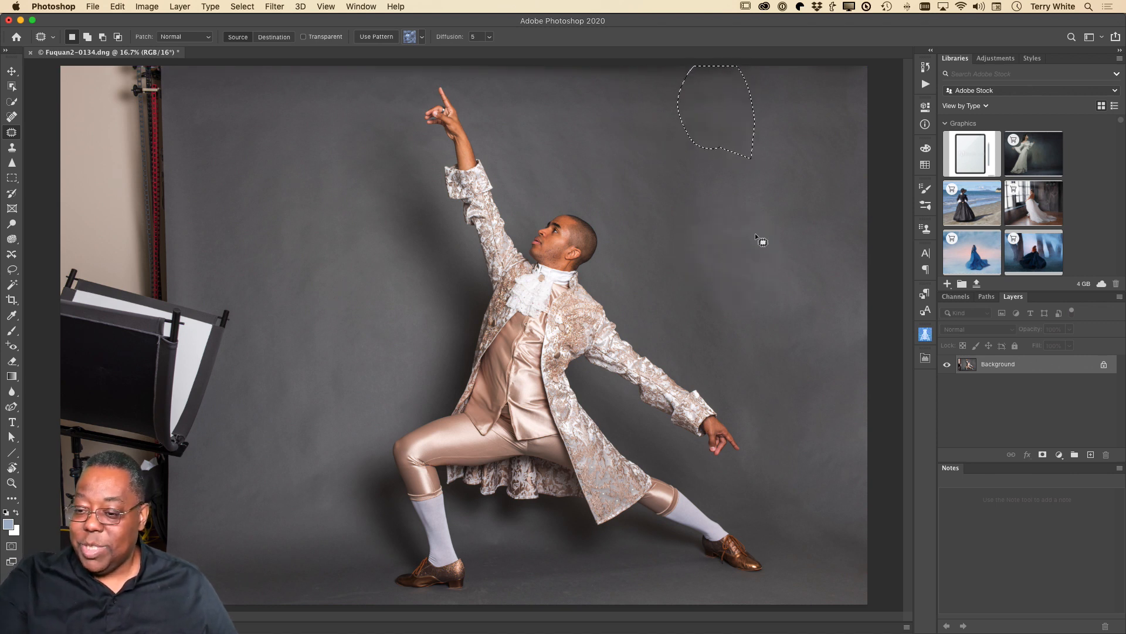
mouse_move(786, 425)
mouse_down()
mouse_move(759, 393)
mouse_move(741, 438)
mouse_move(748, 489)
mouse_move(787, 433)
mouse_up()
drag(765, 469, 656, 282)
mouse_move(808, 496)
mouse_down()
mouse_move(775, 515)
mouse_move(854, 580)
mouse_move(879, 561)
mouse_move(721, 484)
mouse_move(357, 347)
mouse_up()
click(388, 326)
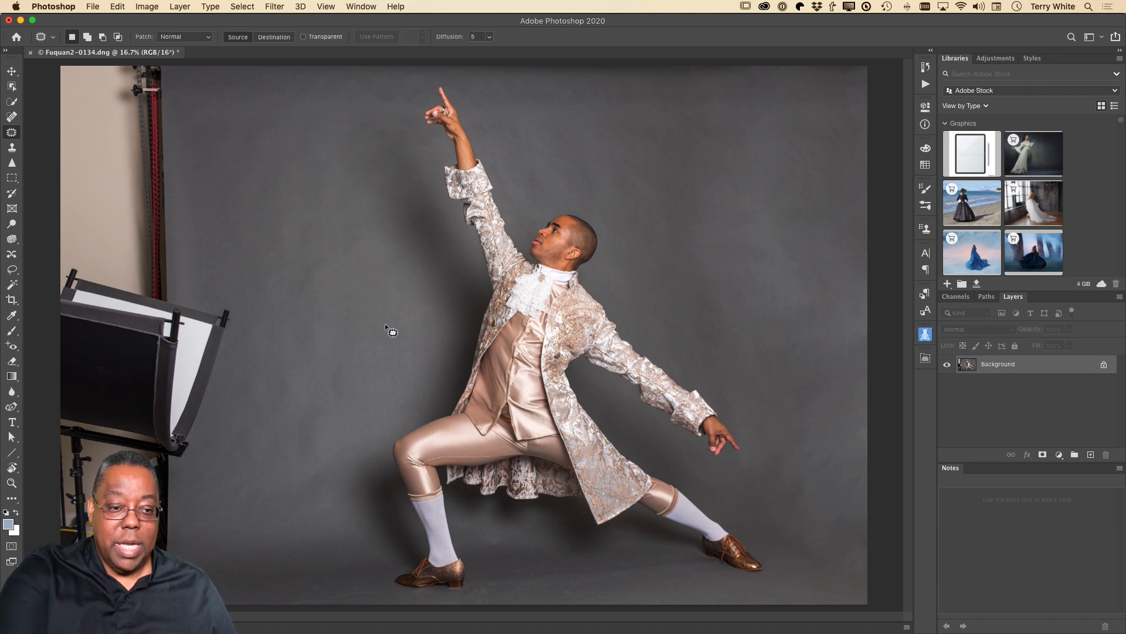
Outline the wall, stand and softbox left of the backdrop and replace them with a color-adapted Content-Aware fill at 100% opacity.
mouse_move(182, 106)
mouse_down()
mouse_move(167, 71)
mouse_move(121, 54)
mouse_move(67, 57)
mouse_move(41, 110)
mouse_move(26, 508)
mouse_move(172, 533)
mouse_move(178, 494)
mouse_move(220, 414)
mouse_move(235, 303)
mouse_move(181, 206)
mouse_move(183, 103)
mouse_up()
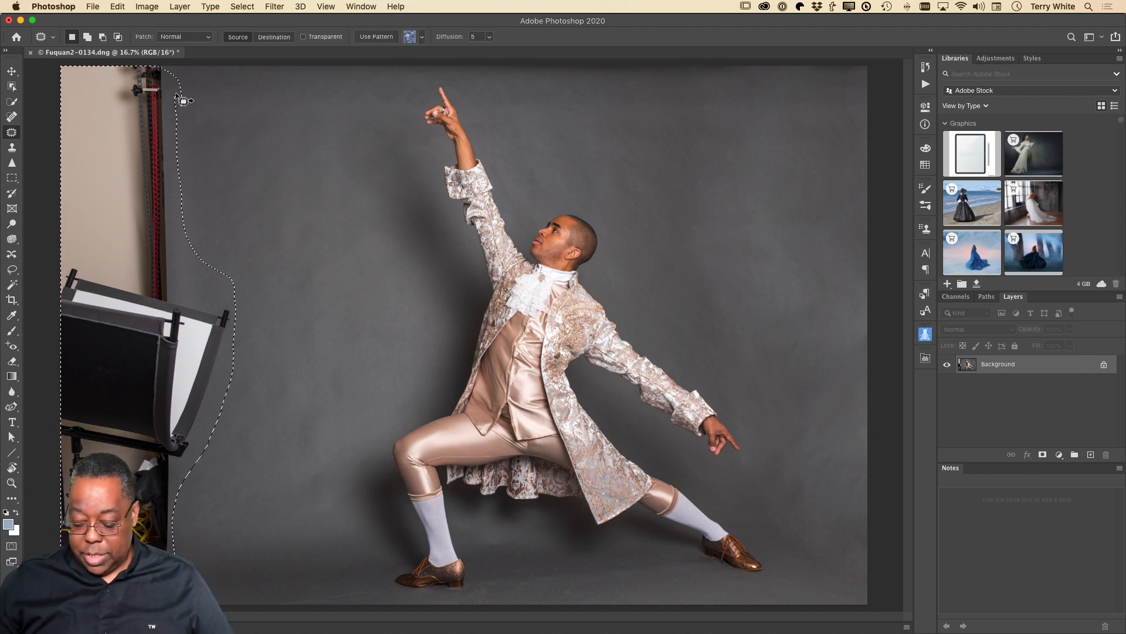
key(shift+BackSpace)
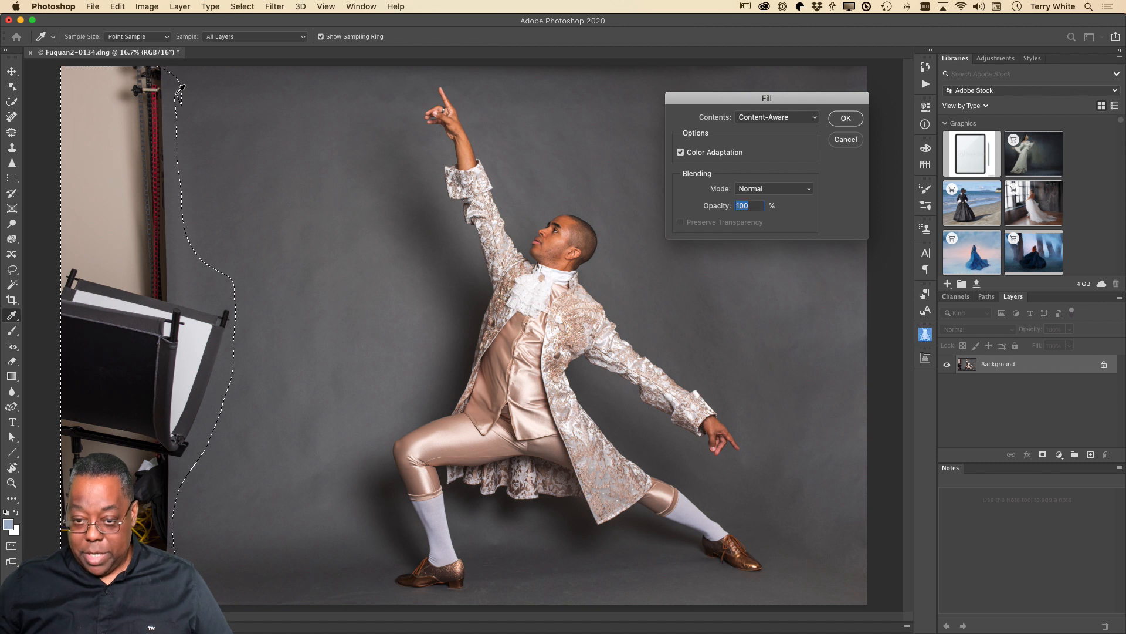
key(Return)
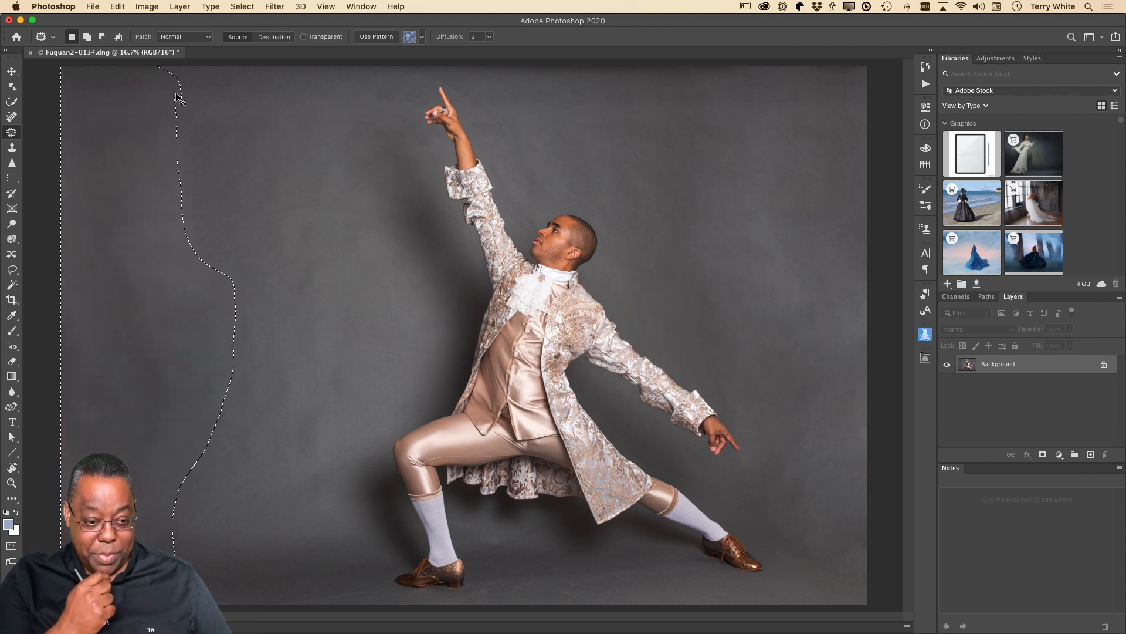
key(super+d)
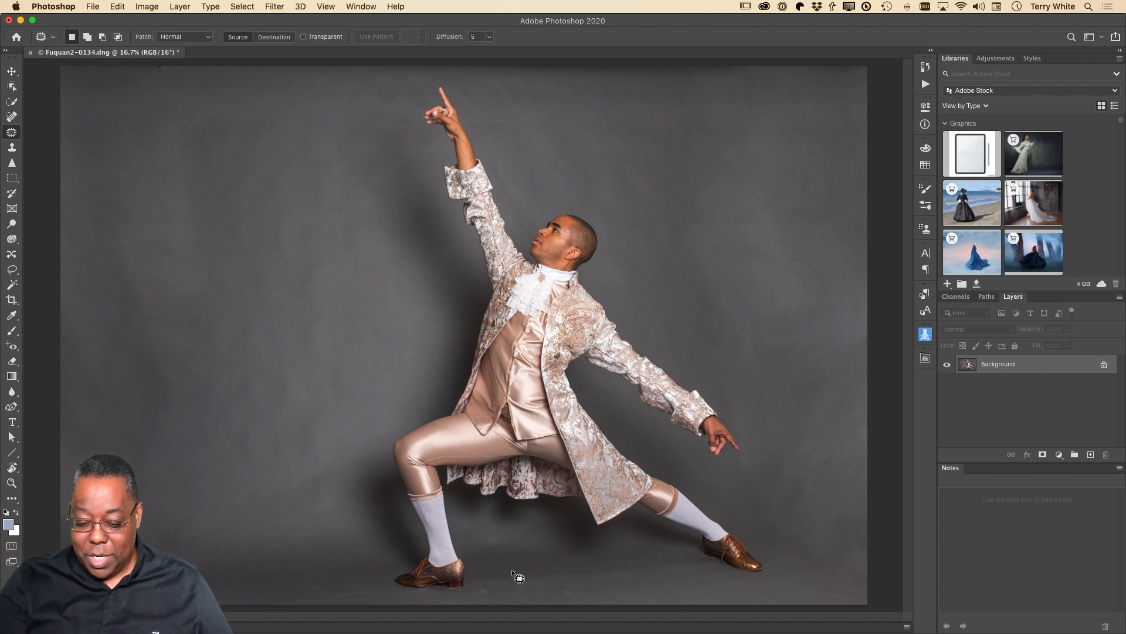
Patch the floor between and below the dancer's feet and the backdrop beside his pointing hand with clean gray areas.
mouse_move(468, 594)
mouse_down()
mouse_move(646, 593)
mouse_move(704, 562)
mouse_move(678, 552)
mouse_move(557, 561)
mouse_move(514, 570)
mouse_move(501, 589)
mouse_move(238, 579)
mouse_up()
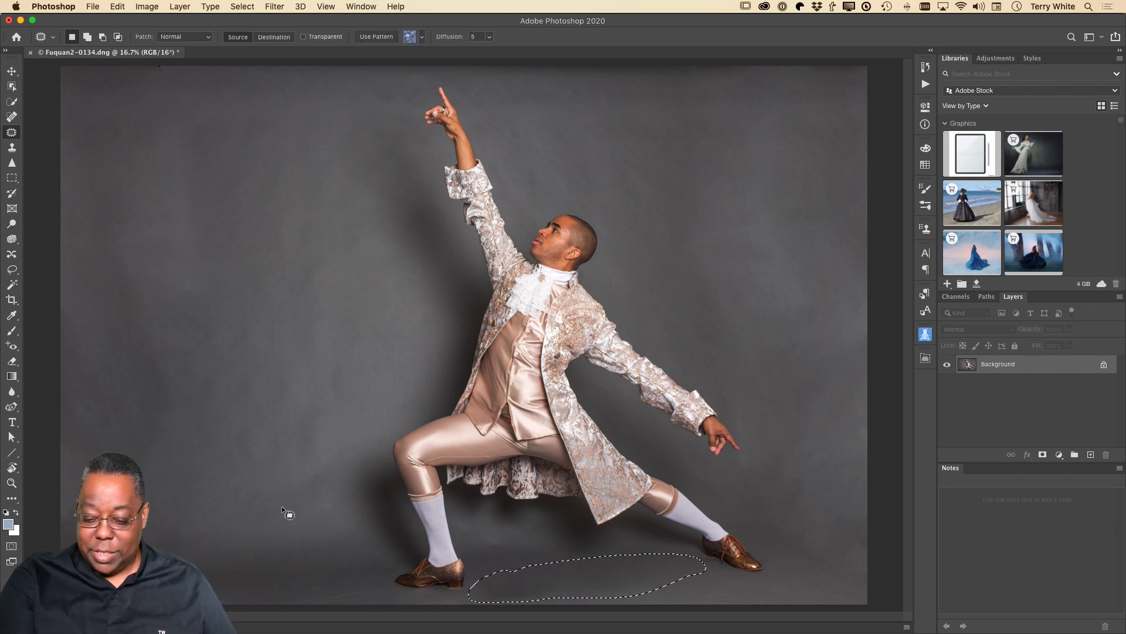
key(super+d)
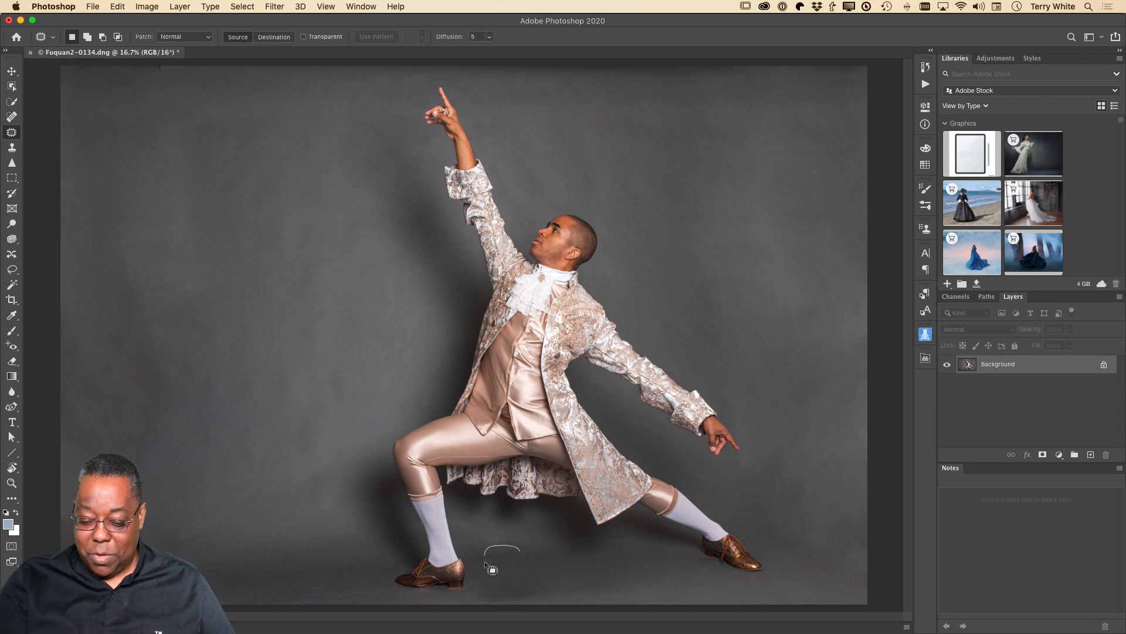
mouse_move(484, 563)
mouse_down()
mouse_move(503, 570)
mouse_move(292, 558)
mouse_up()
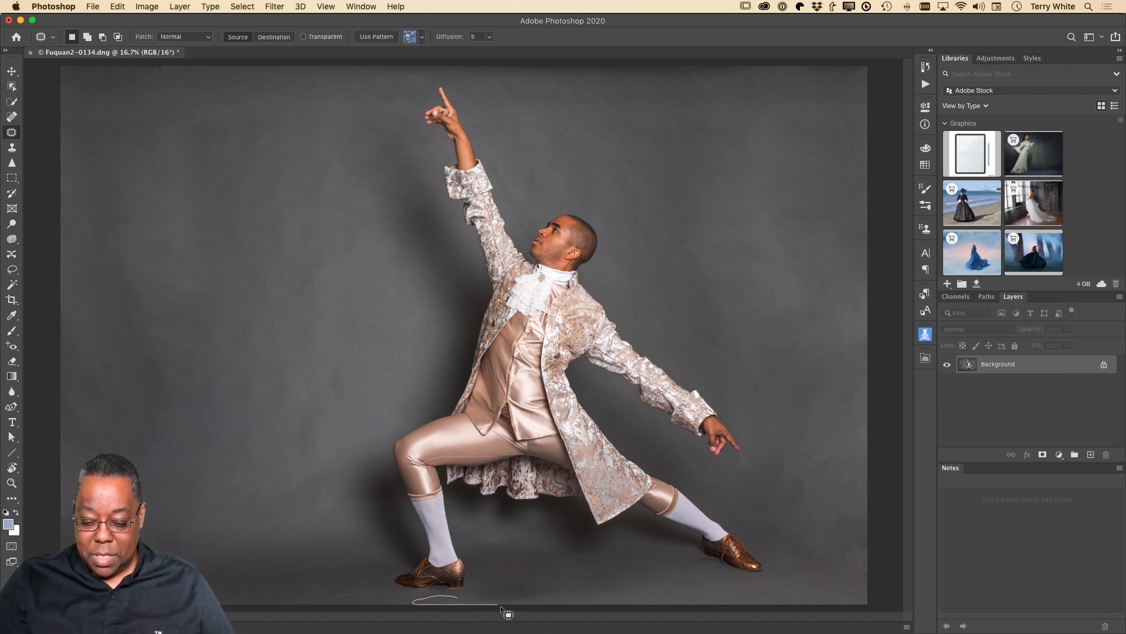
drag(481, 601, 281, 551)
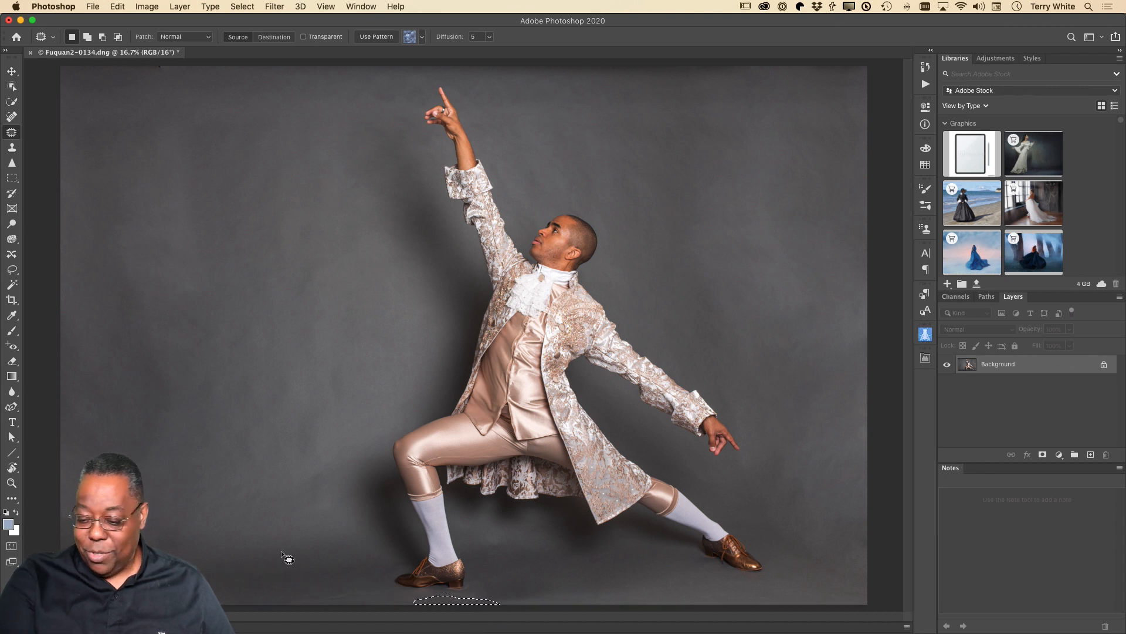
key(super+d)
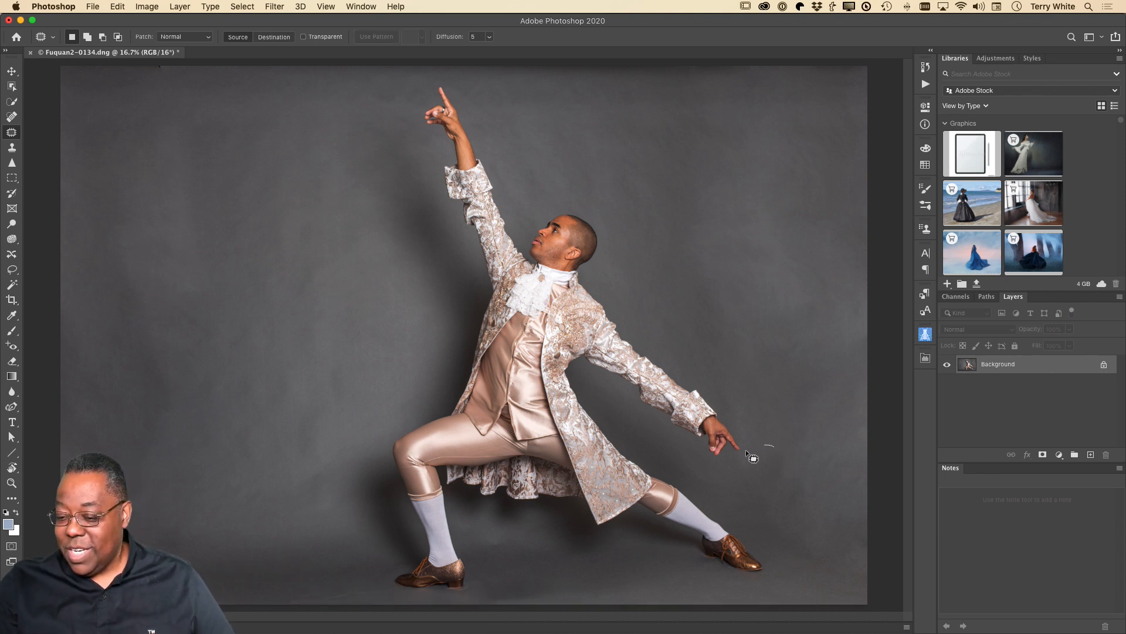
drag(746, 450, 720, 364)
key(super+d)
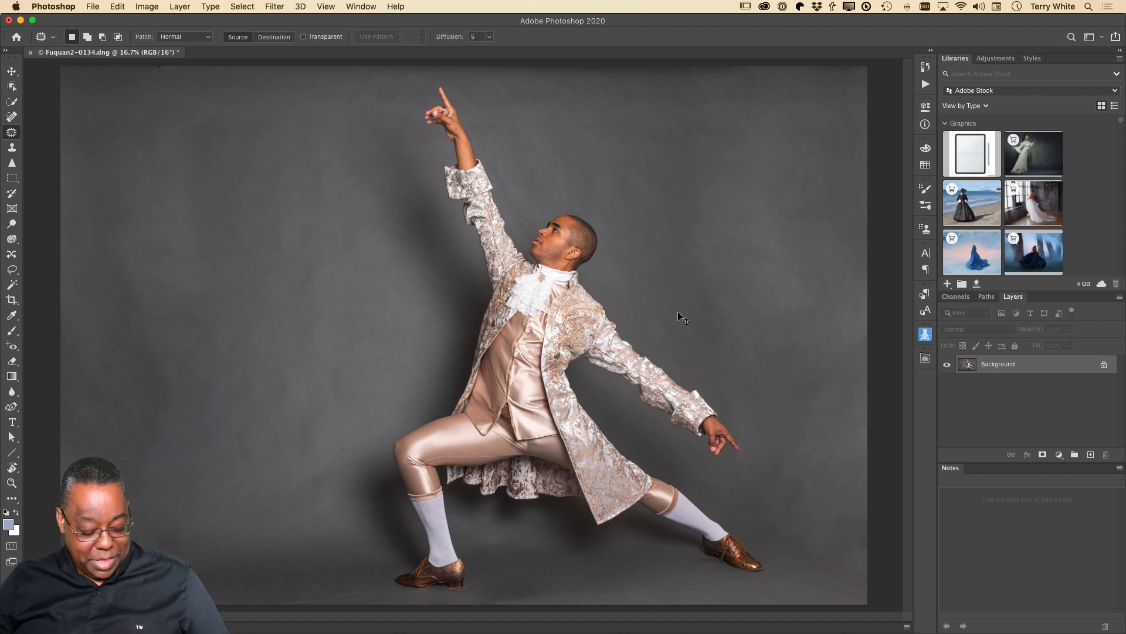
Save and close the retouched dancer photo, and switch to Lightroom Classic.
key(super+s)
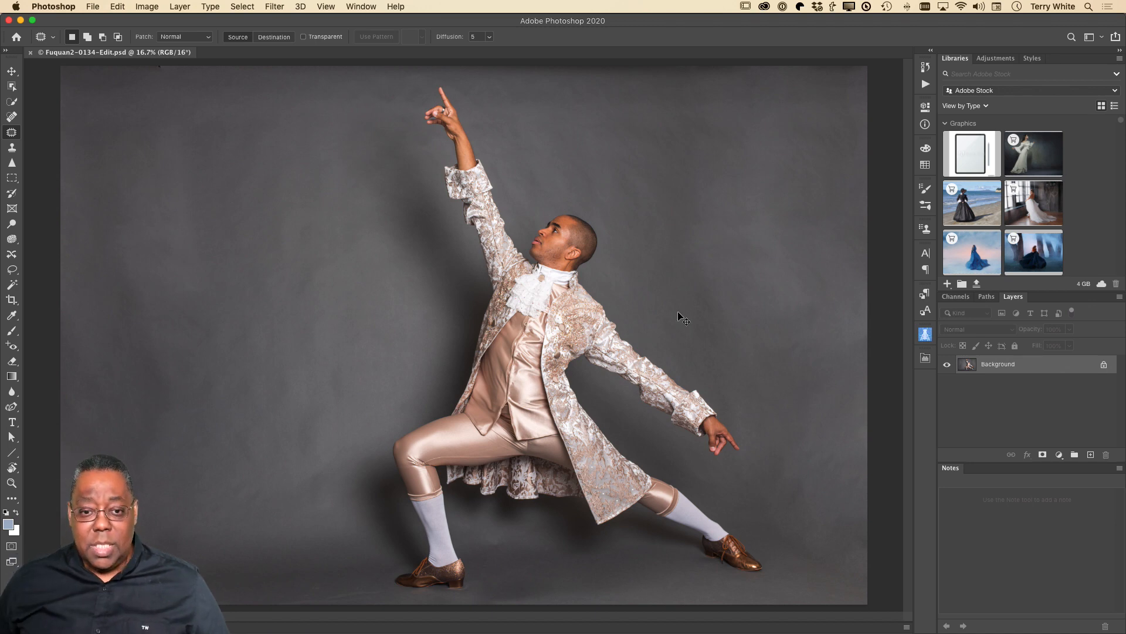
key(super+w)
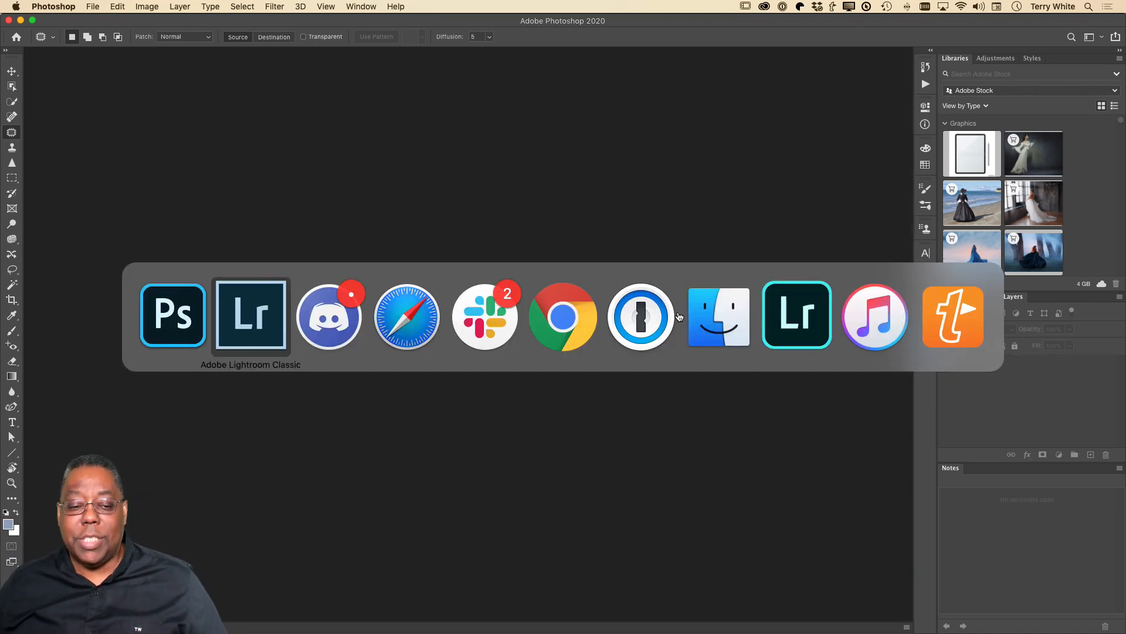
key(super+Tab)
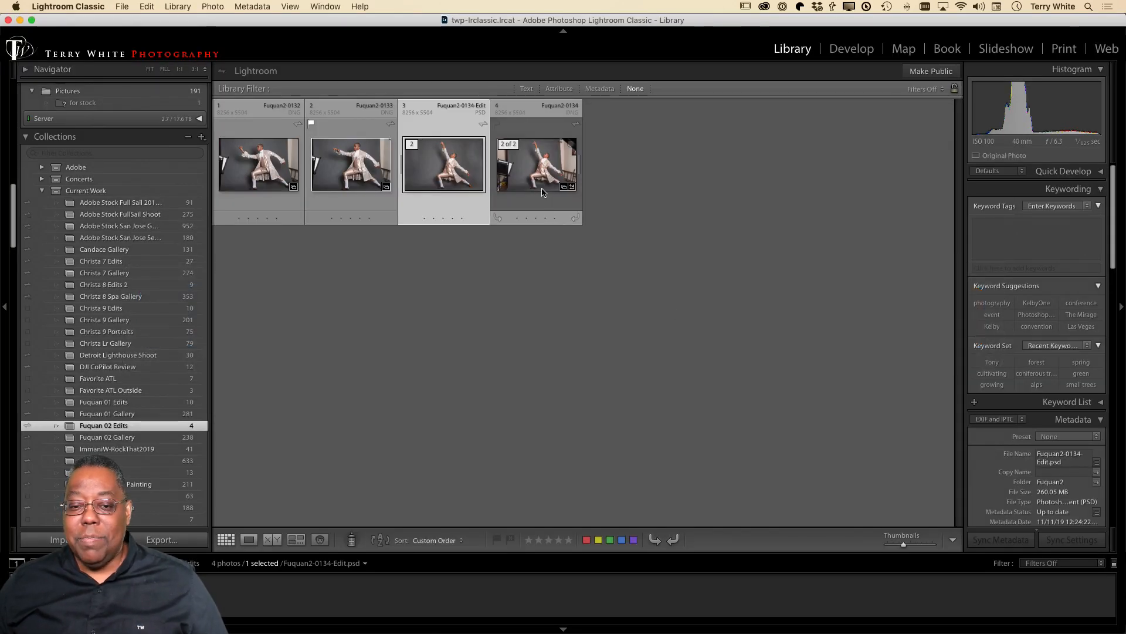
Compare the original DNG dancer photo with its retouched PSD version in full screen.
click(513, 182)
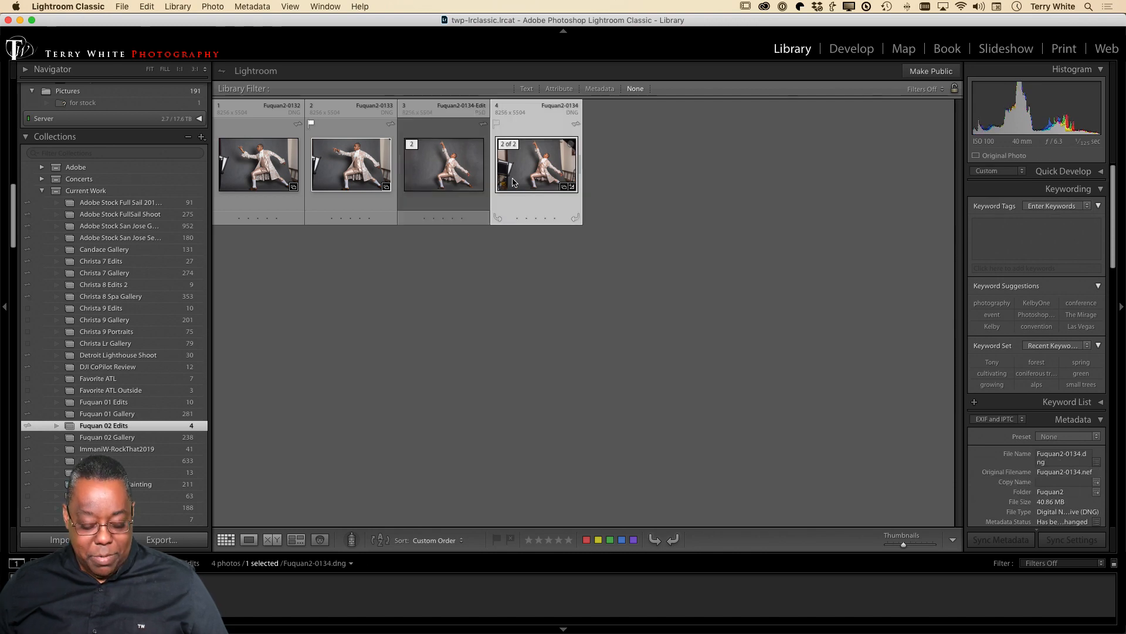
key(f)
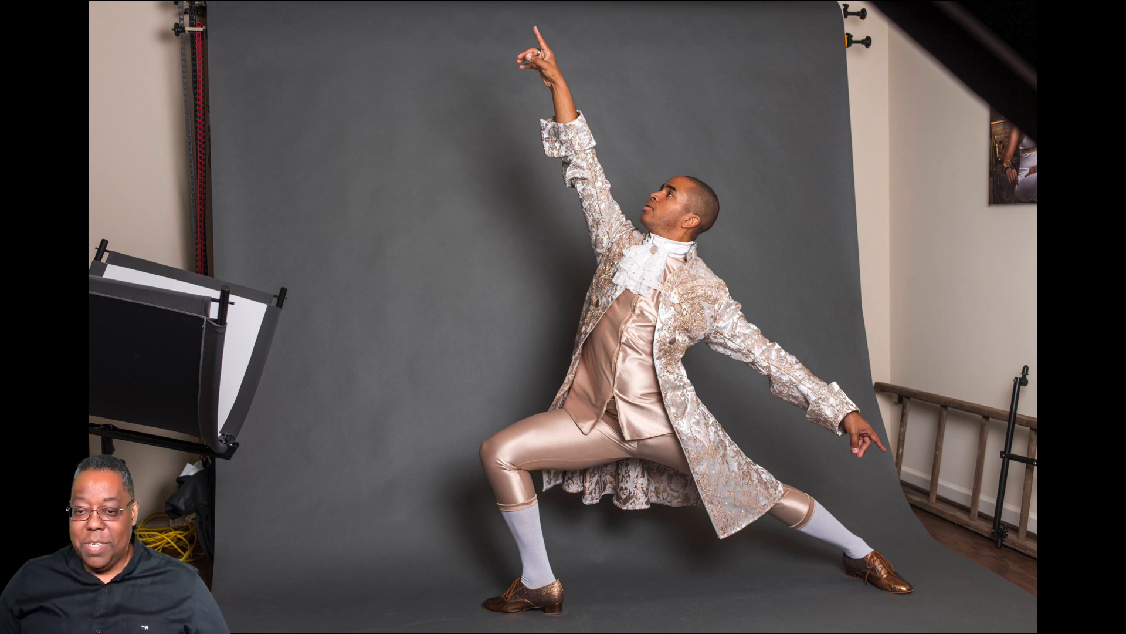
key(Right)
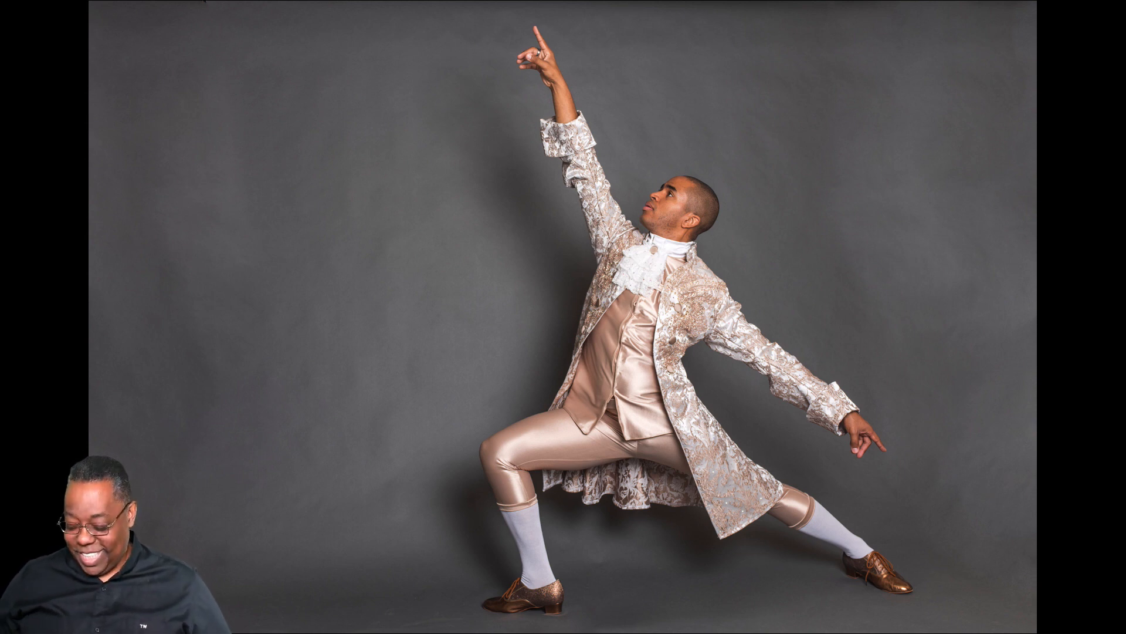
key(f)
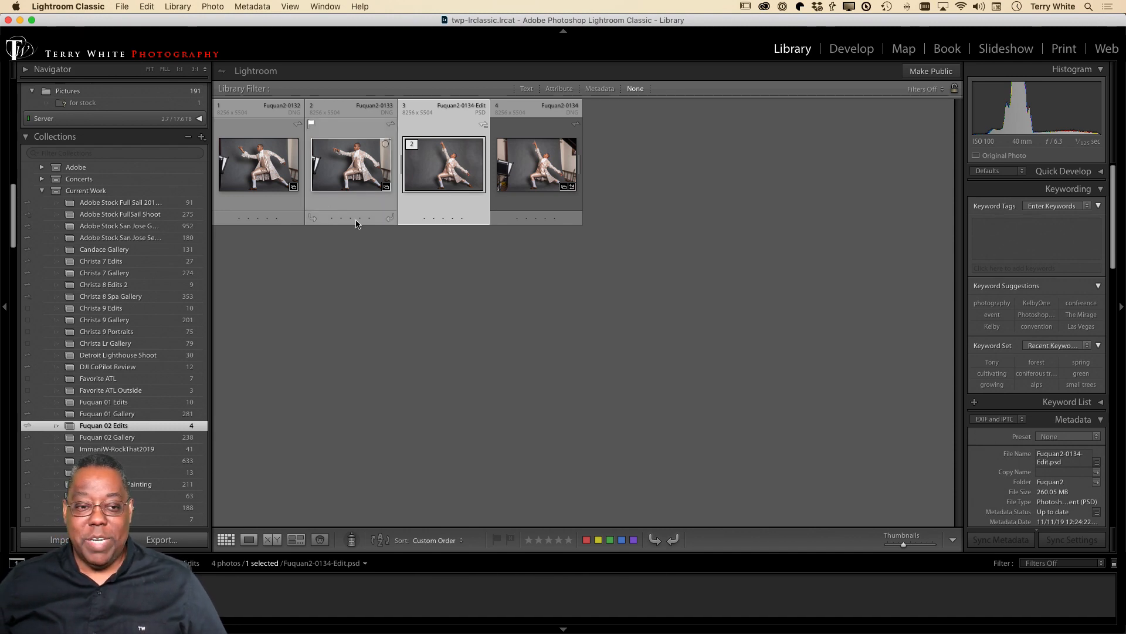
Start exporting the retouched PSD dancer photo and apply the For Web user preset.
click(107, 6)
mouse_move(122, 7)
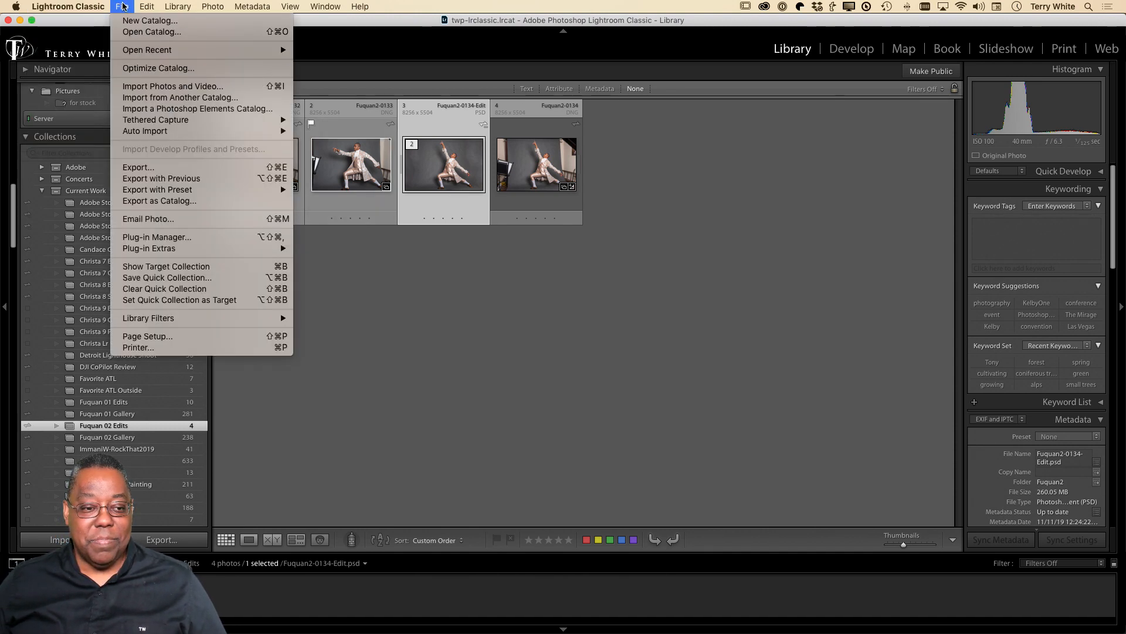
click(170, 167)
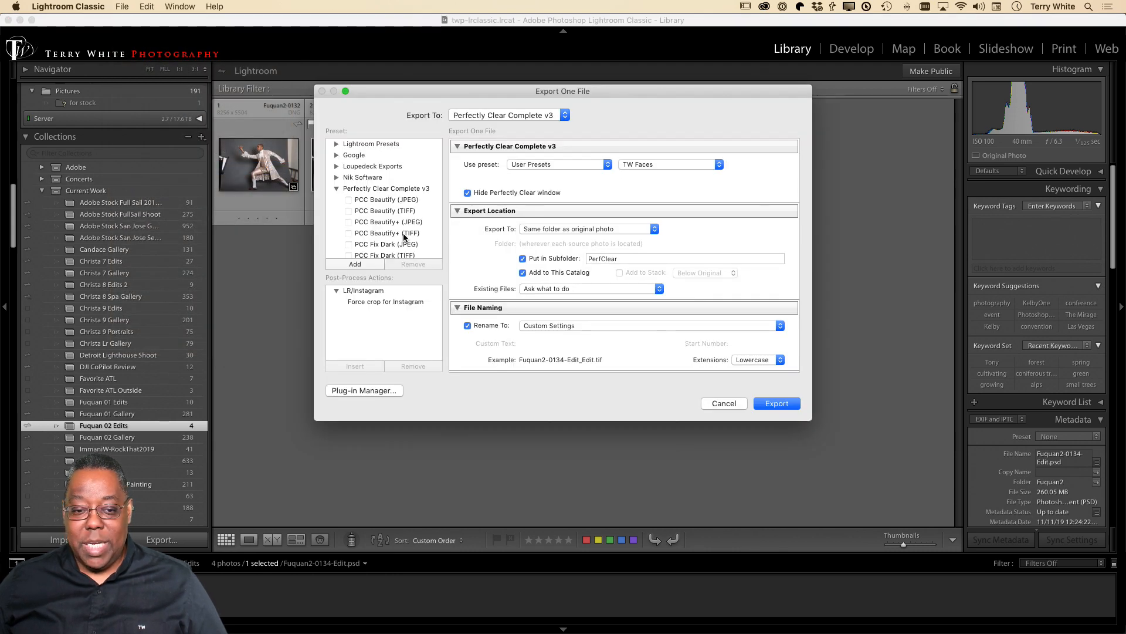
scroll(403, 236, down, 10)
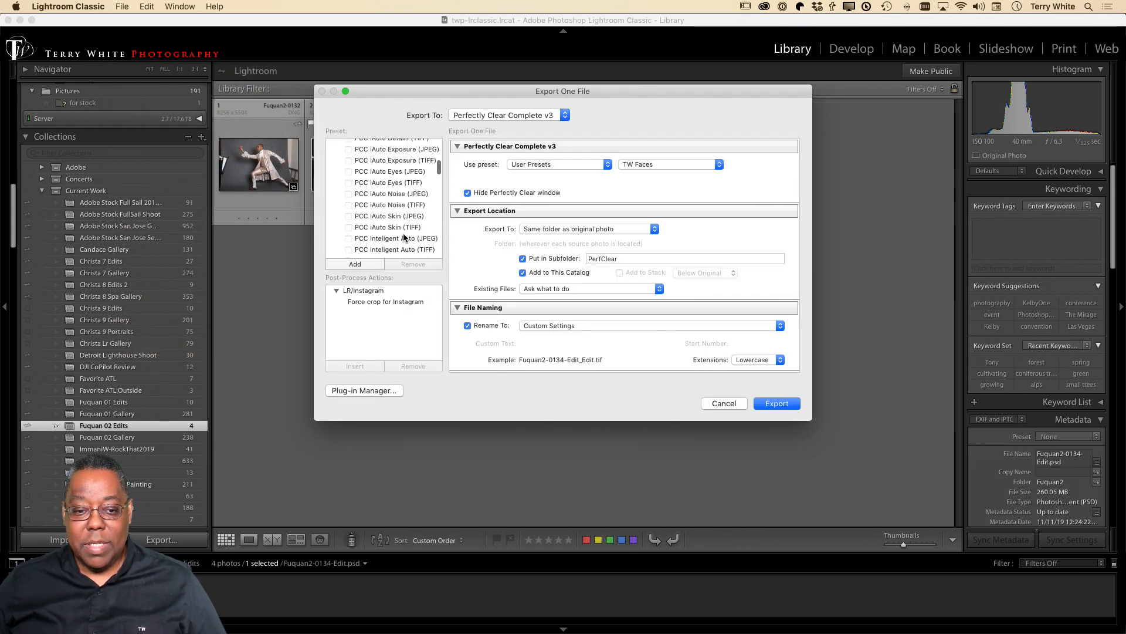
scroll(404, 237, up, 10)
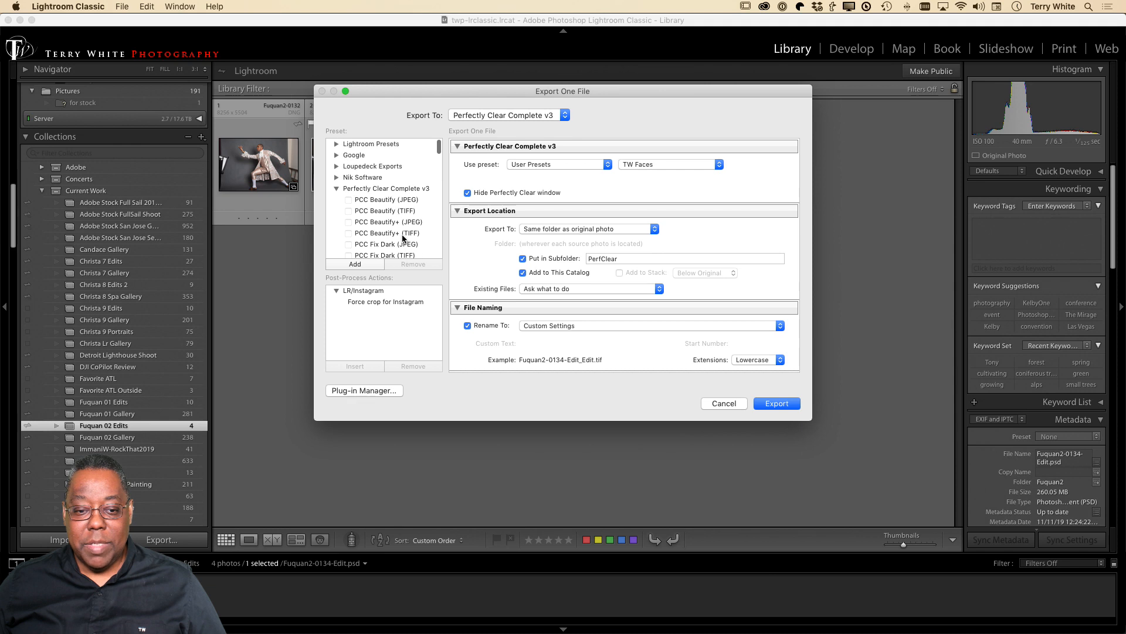
click(338, 187)
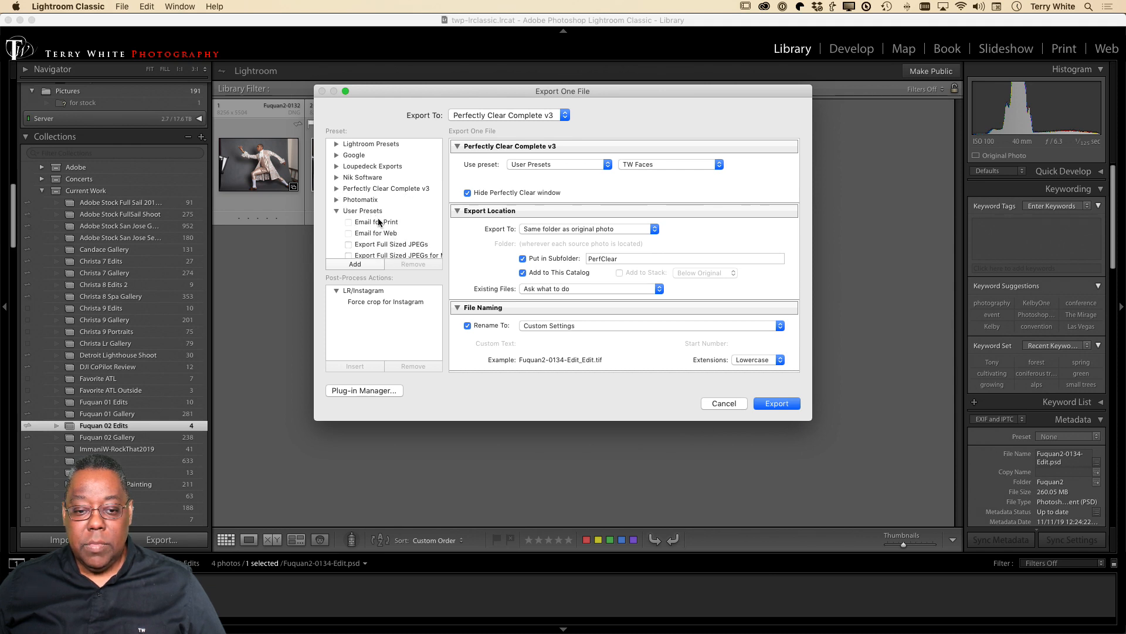
scroll(378, 217, down, 10)
scroll(379, 222, down, 4)
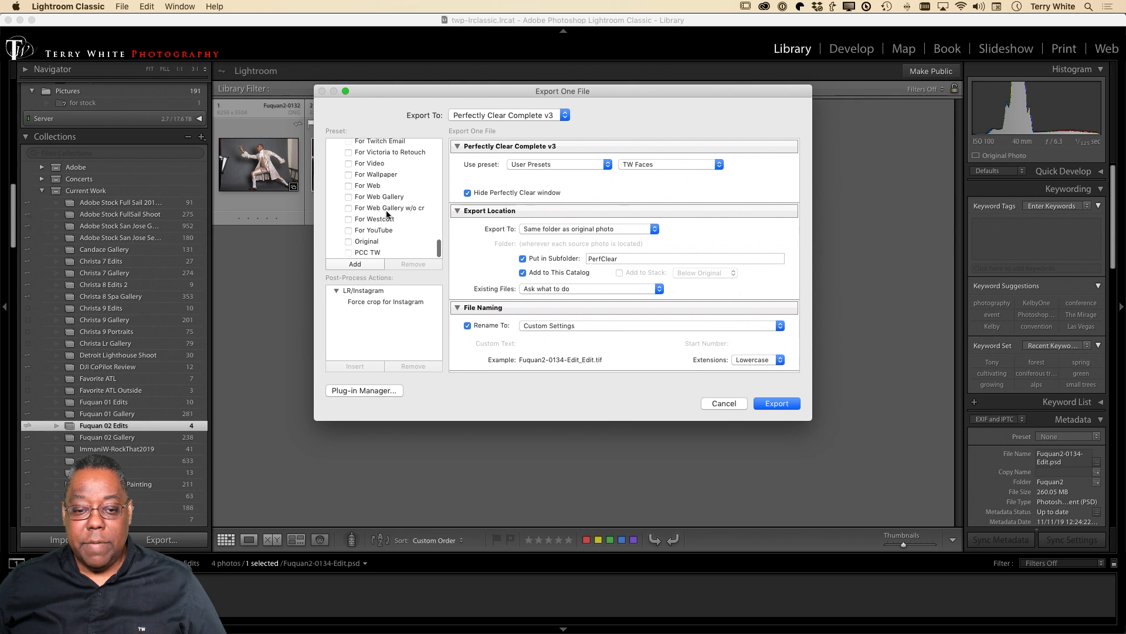
click(387, 209)
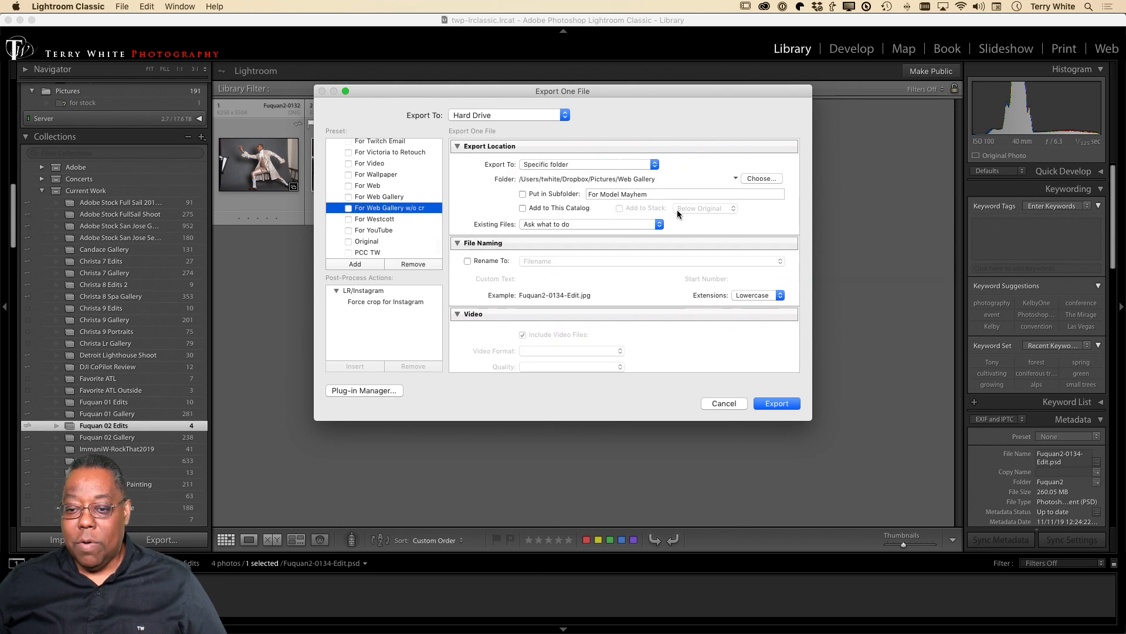
scroll(636, 199, down, 10)
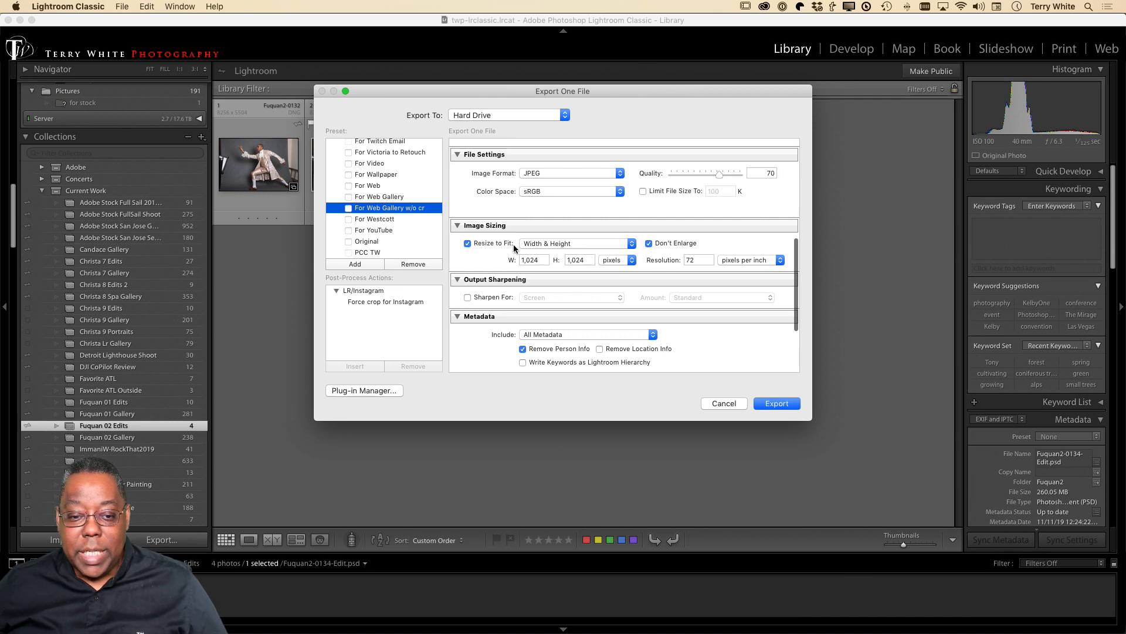
click(386, 186)
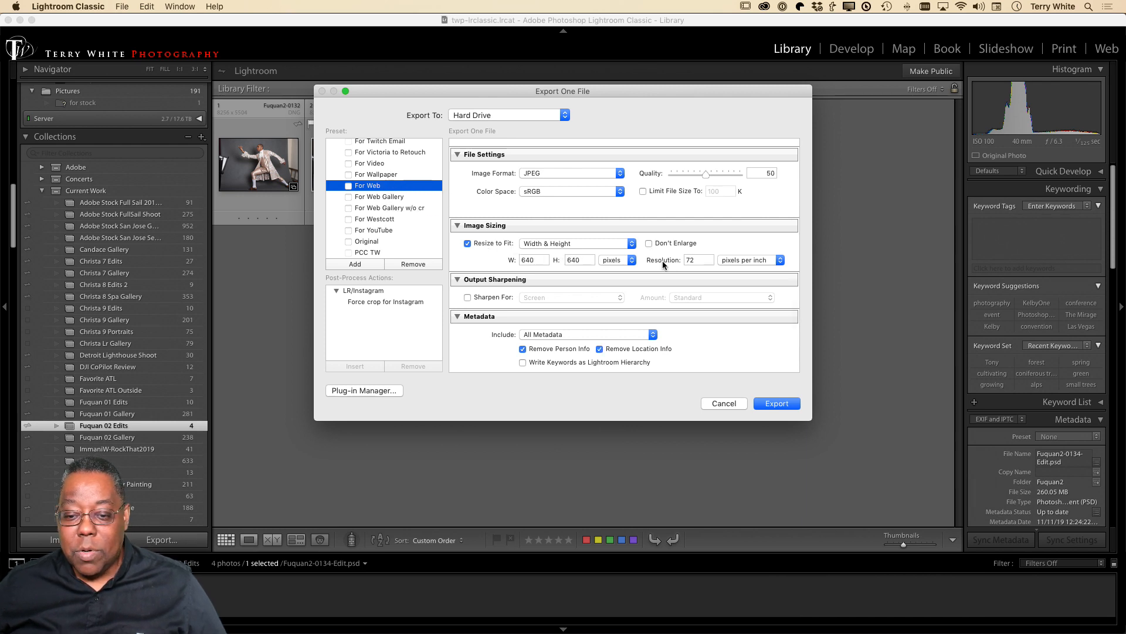
Set the export image sizing to fit a long edge of 1080 pixels.
click(543, 244)
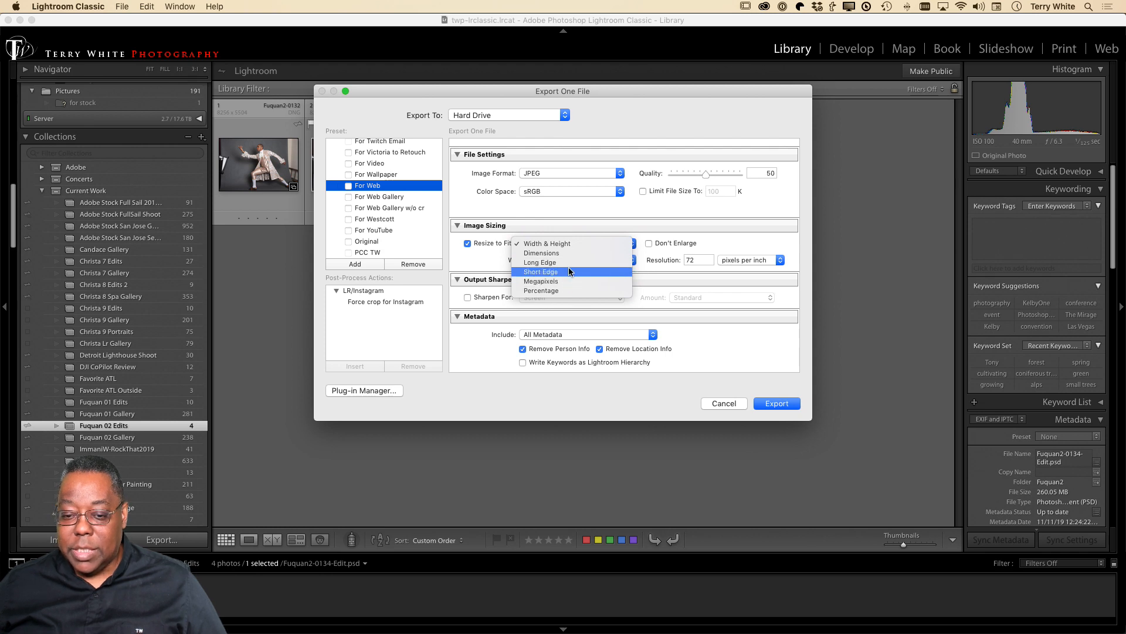
click(570, 262)
double_click(581, 260)
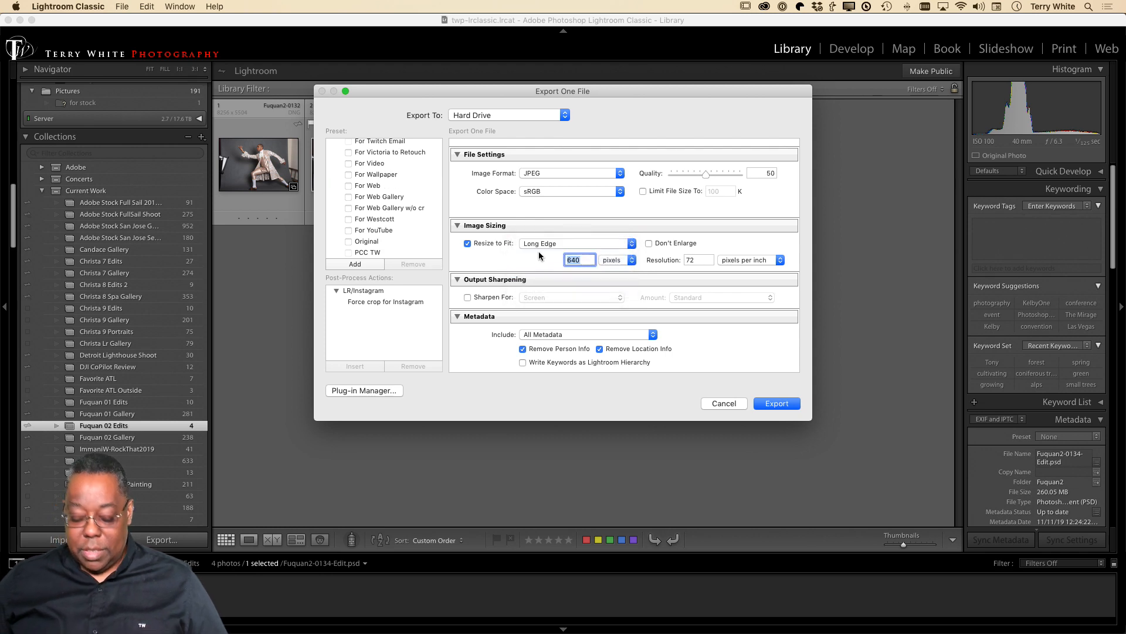
text(1080)
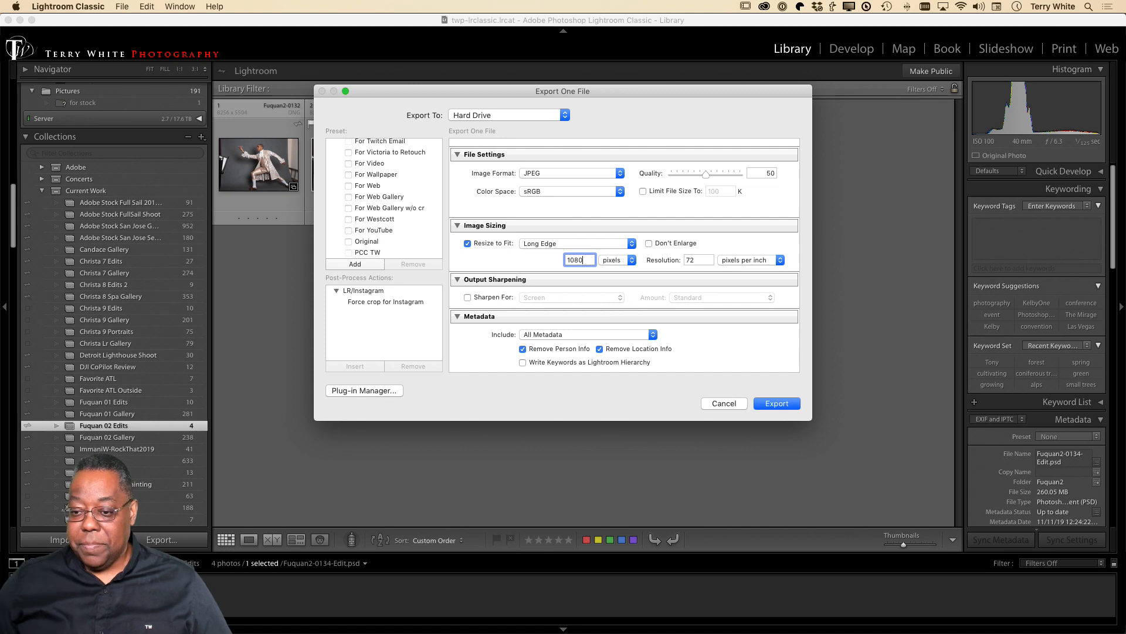
key(Tab)
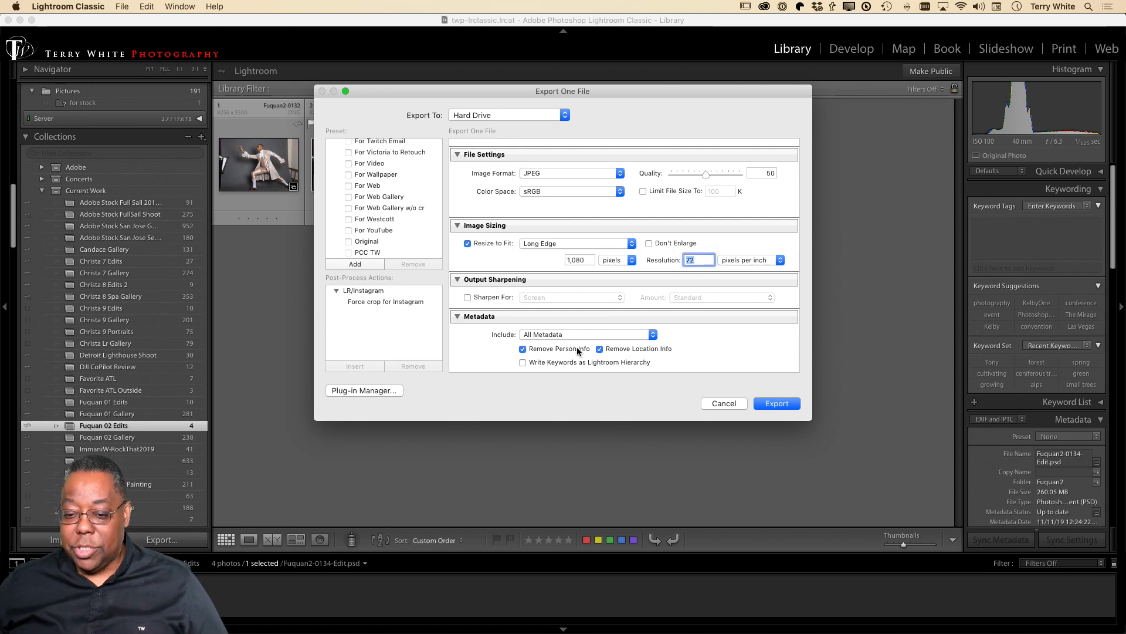
Turn off Remove Location Info and limit the exported metadata to Copyright & Contact Info Only.
click(615, 351)
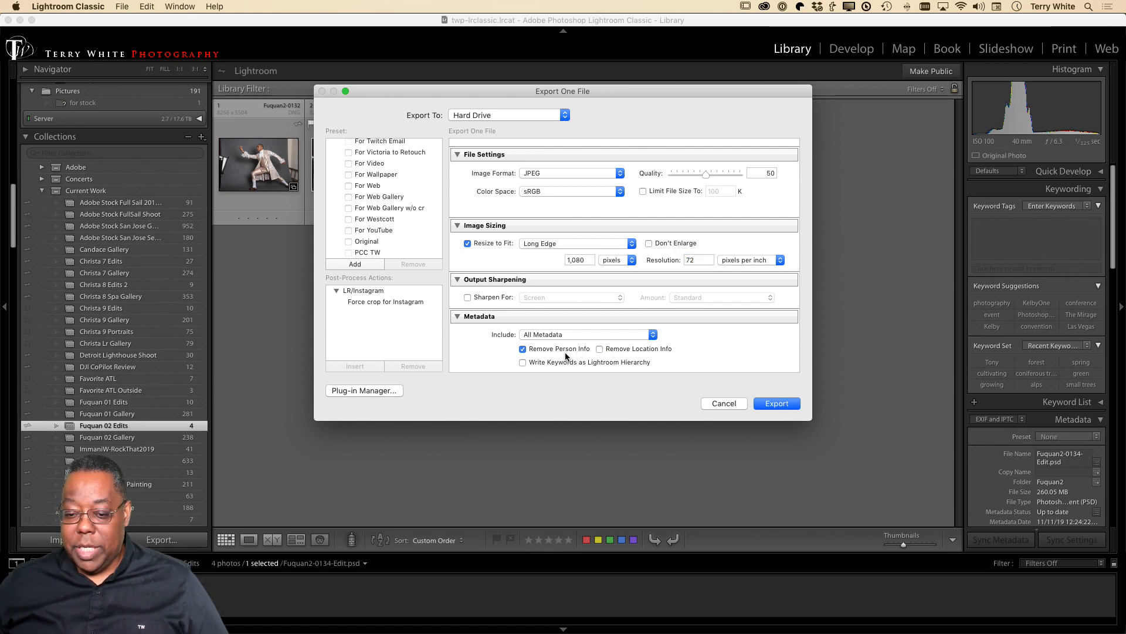
scroll(566, 351, down, 3)
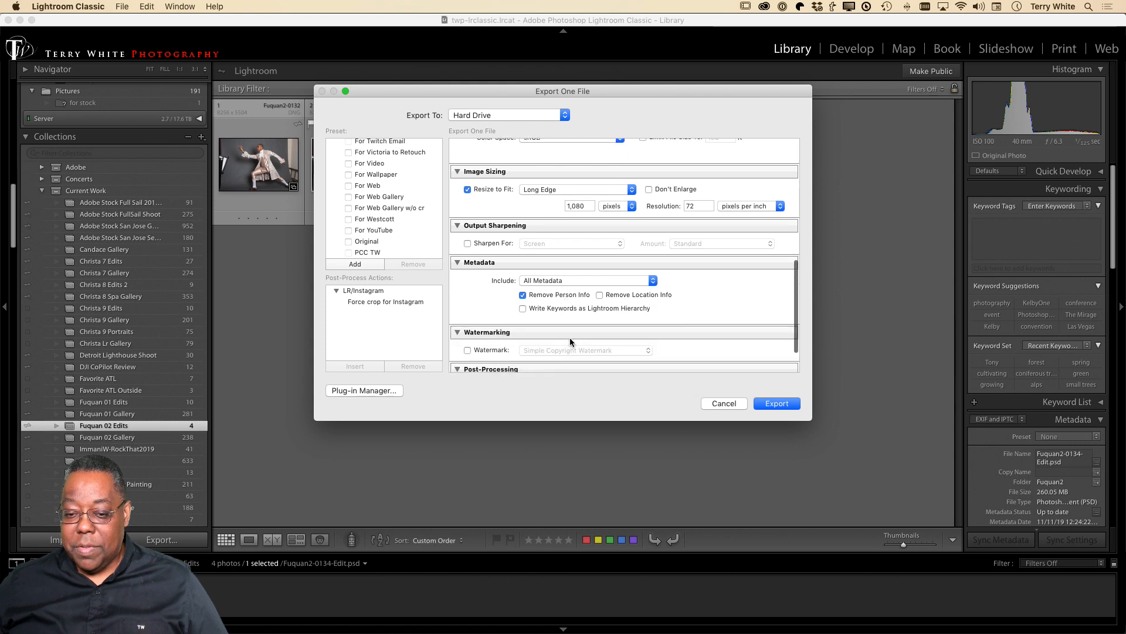
click(570, 280)
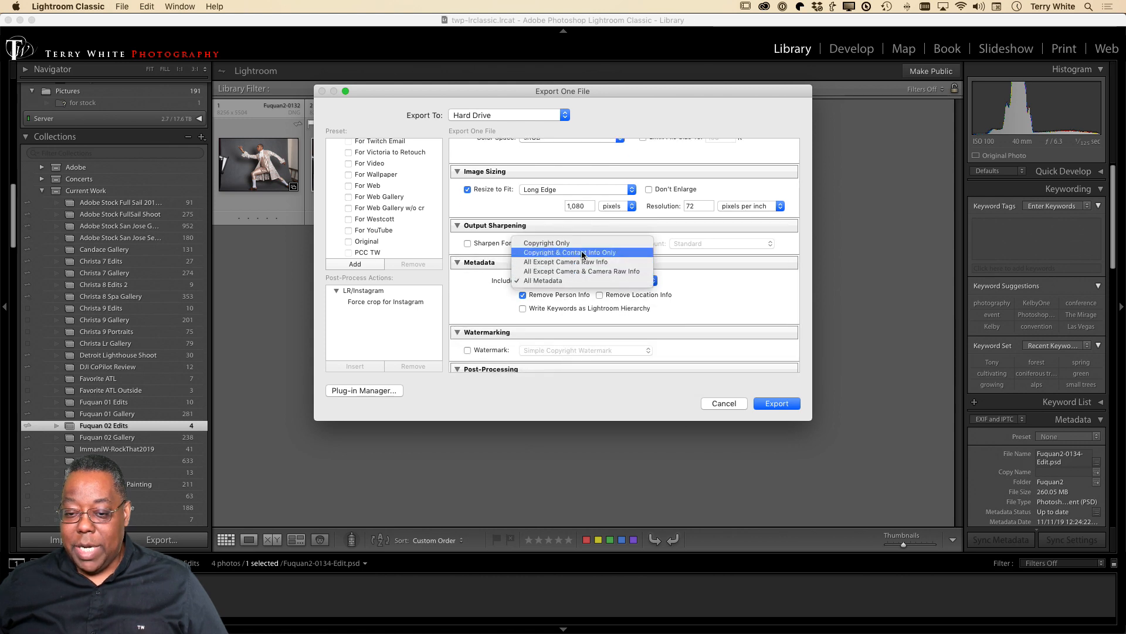
click(584, 254)
Name the export subfolder on the Desktop PSdailychallange.
scroll(719, 302, down, 2)
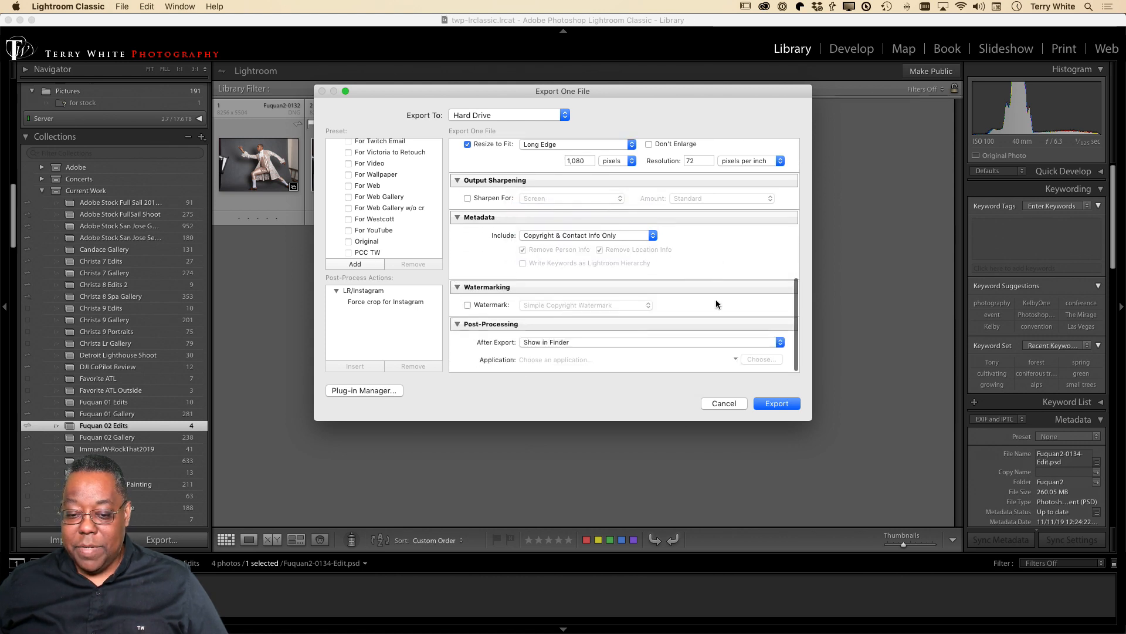
scroll(715, 300, up, 4)
scroll(716, 302, up, 5)
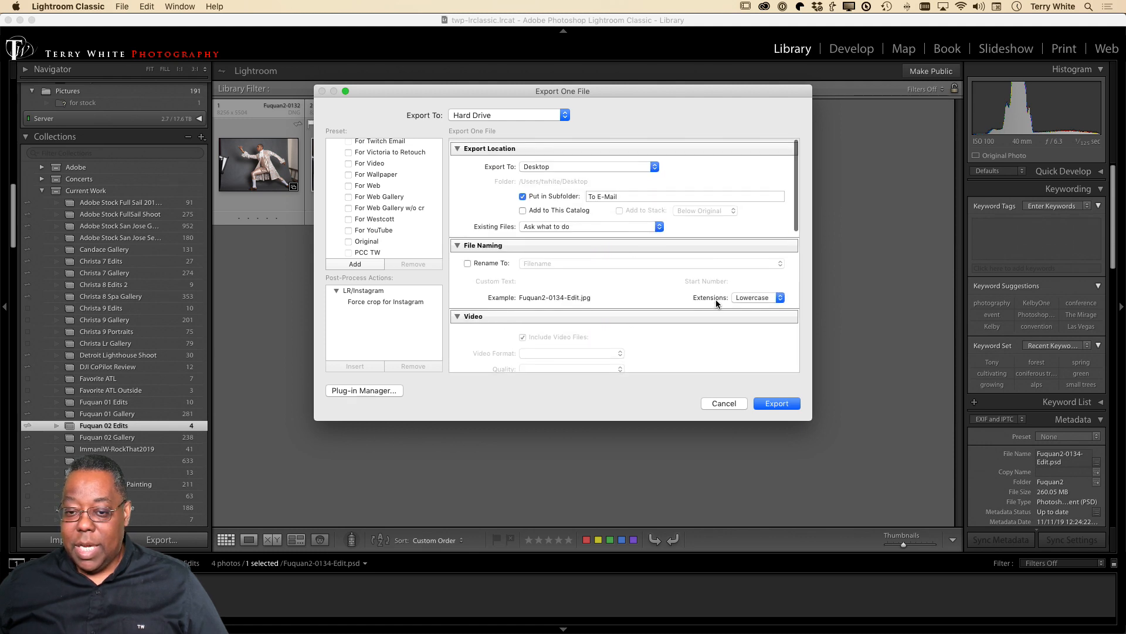
triple_click(627, 196)
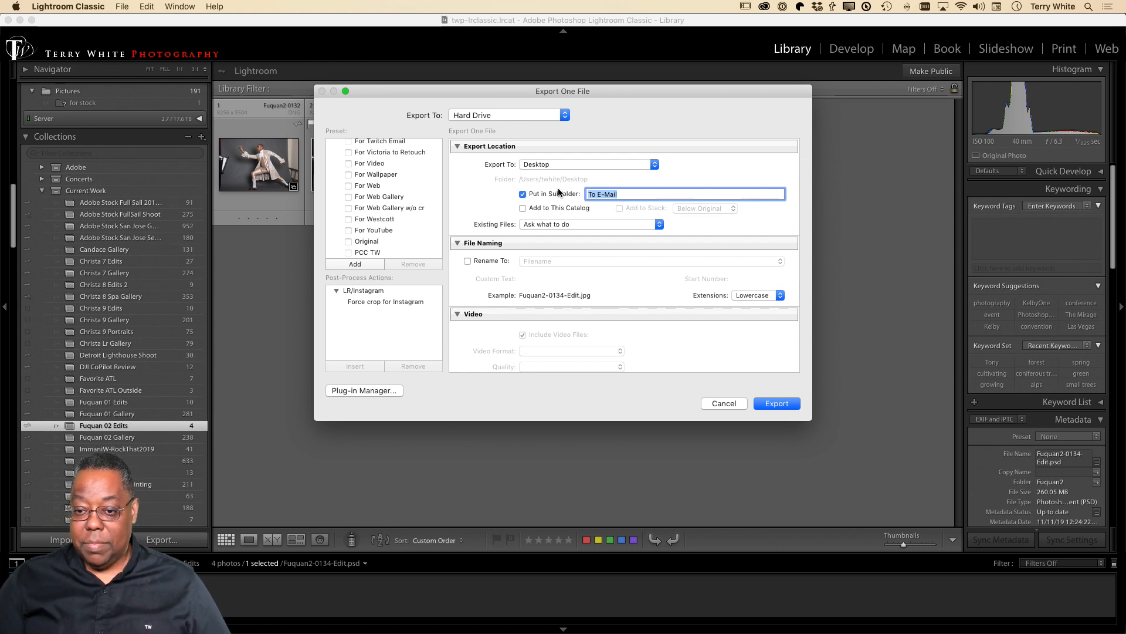
text(PS)
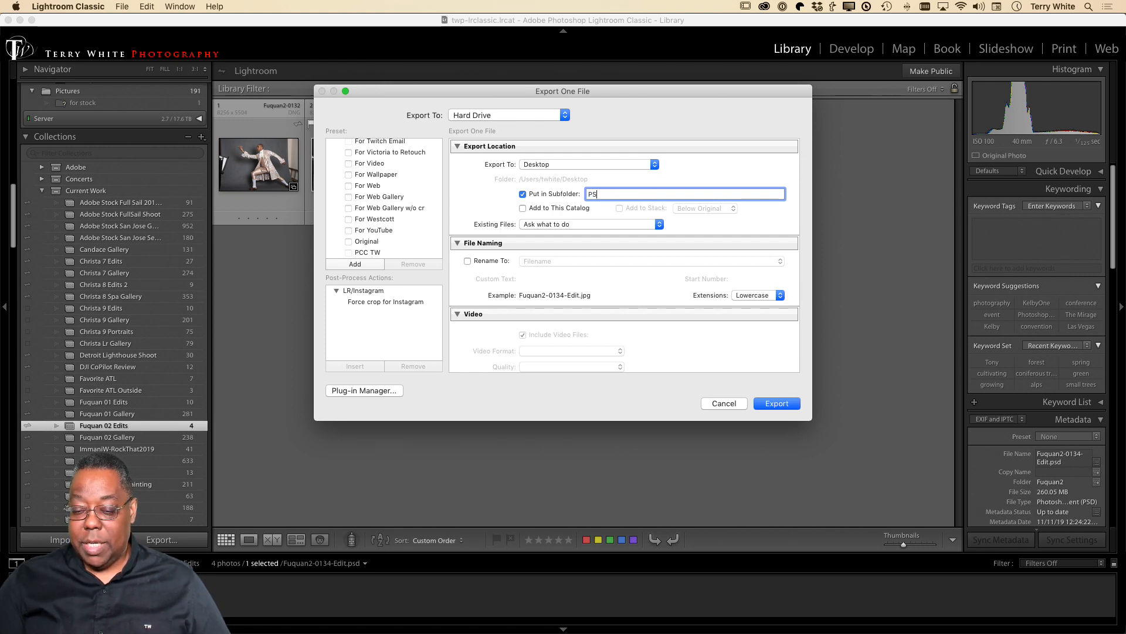
key(BackSpace)
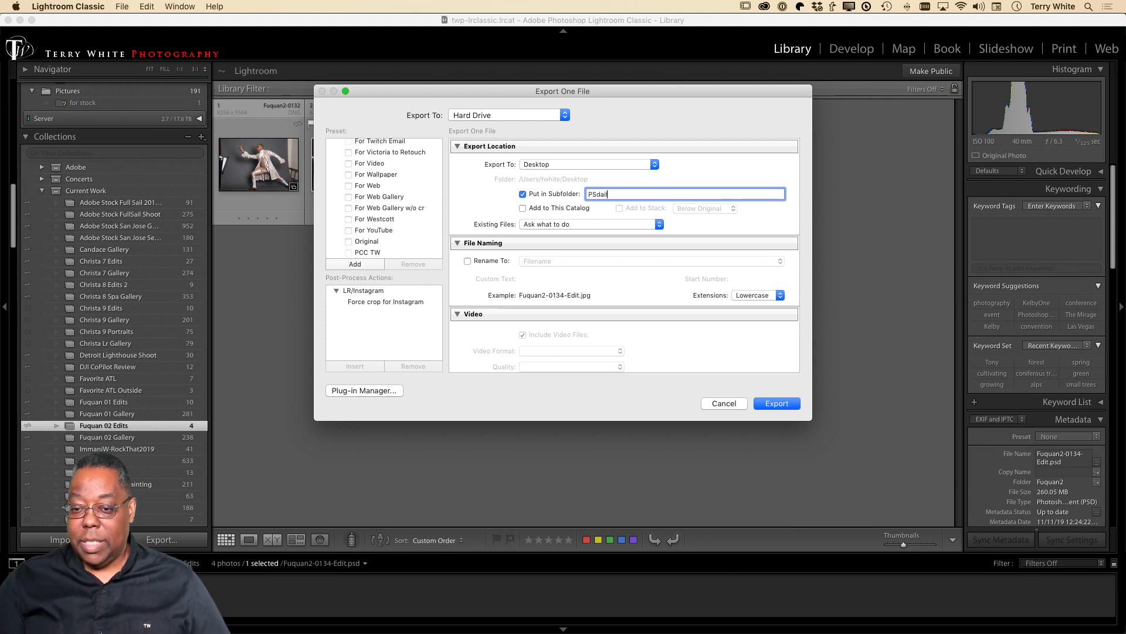
text(Sdailychall)
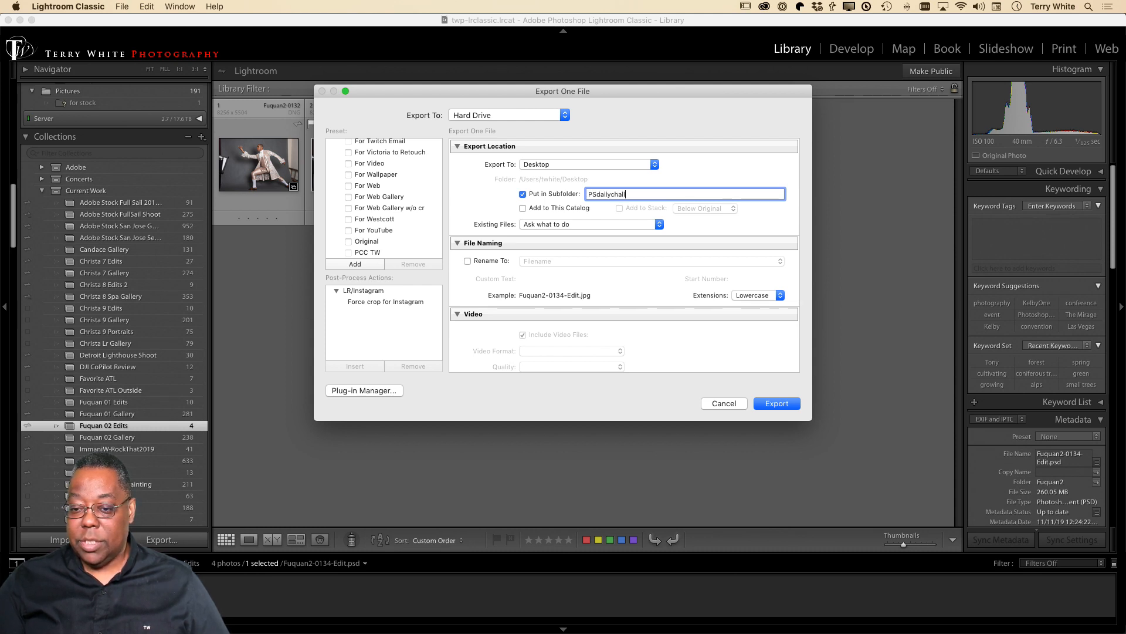
text(ange)
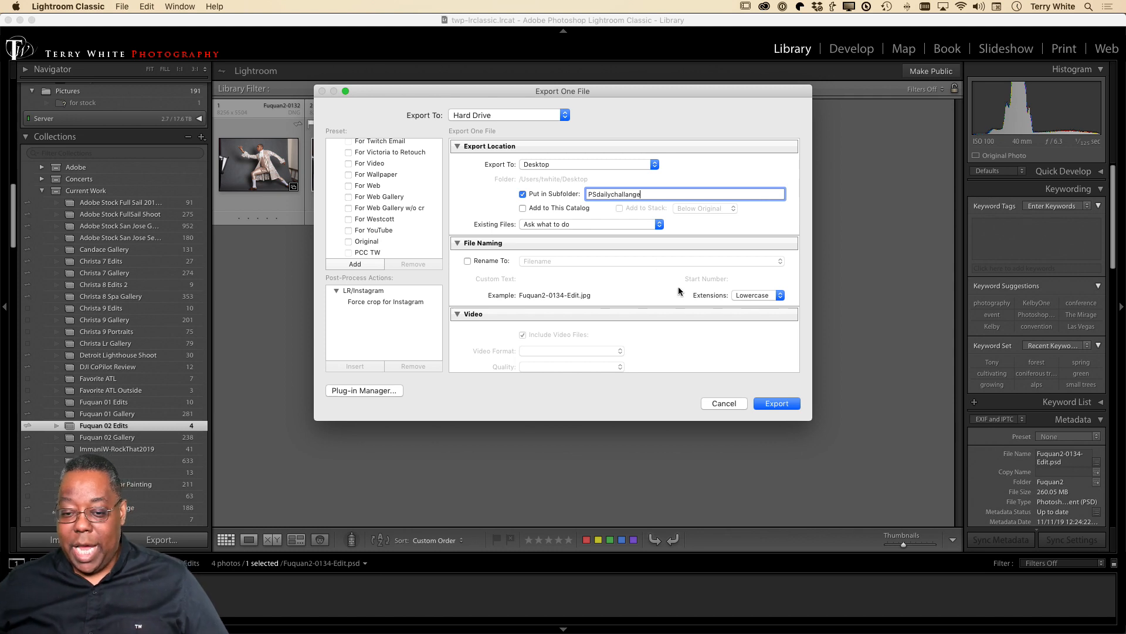
Set the JPEG quality to 80 and export the photo.
scroll(679, 288, down, 5)
scroll(678, 287, down, 3)
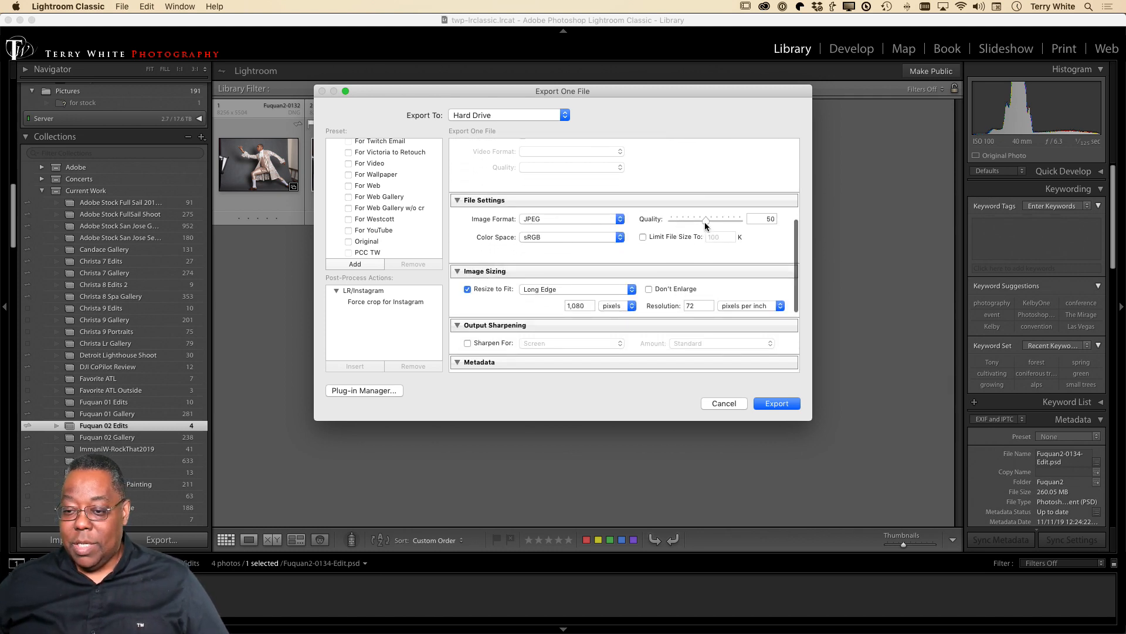
drag(705, 222, 731, 220)
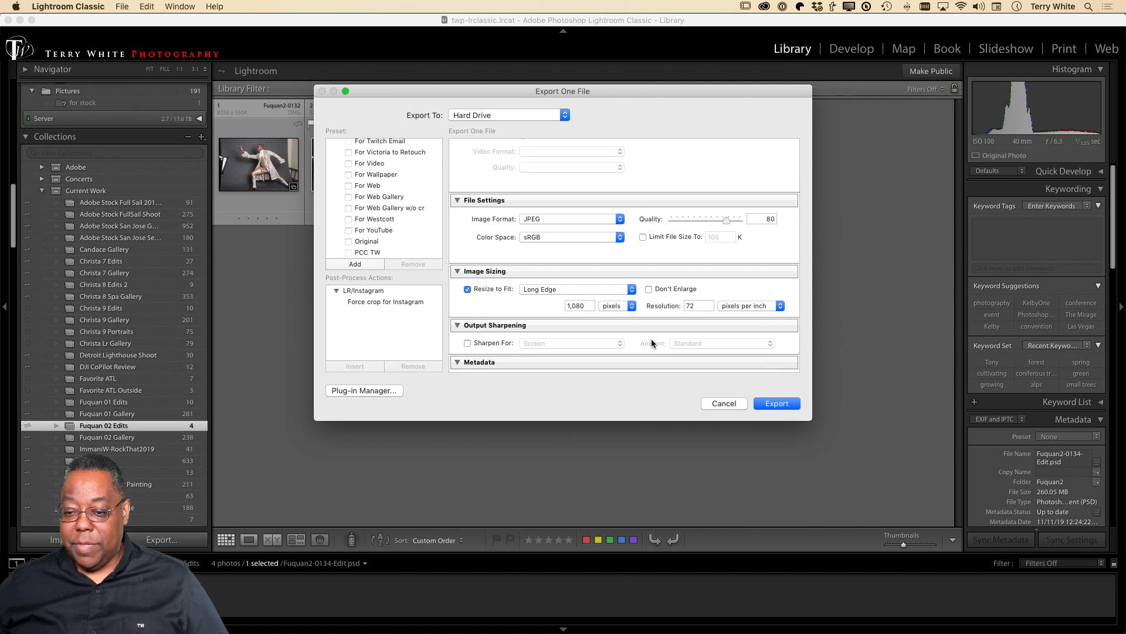
click(777, 404)
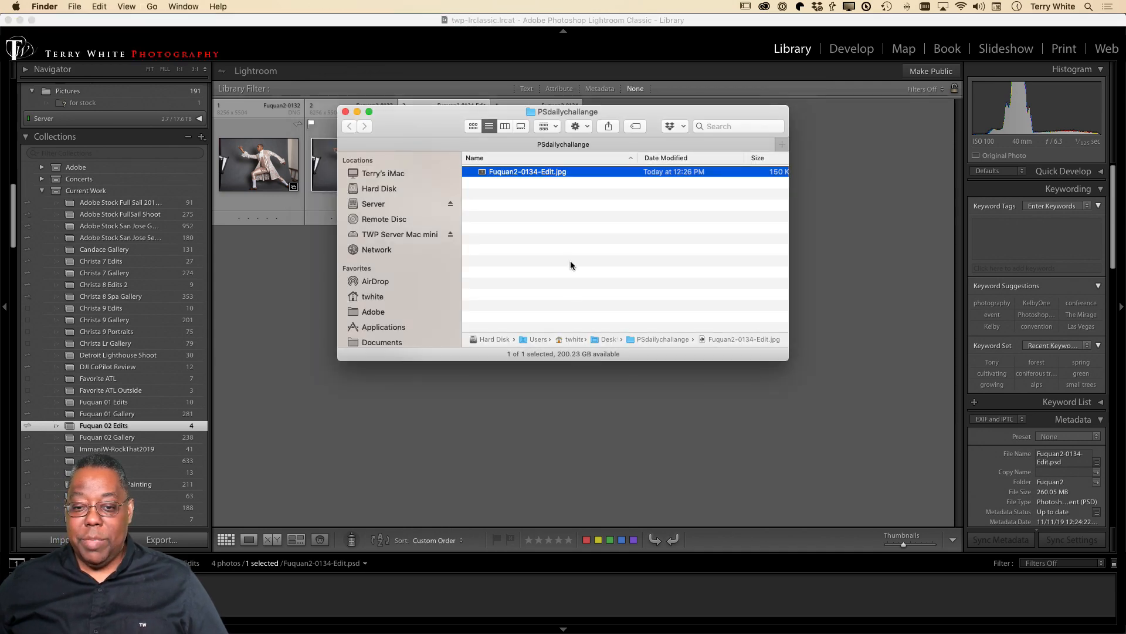
Preview the exported dancer JPEG in Finder and close the preview.
key(space)
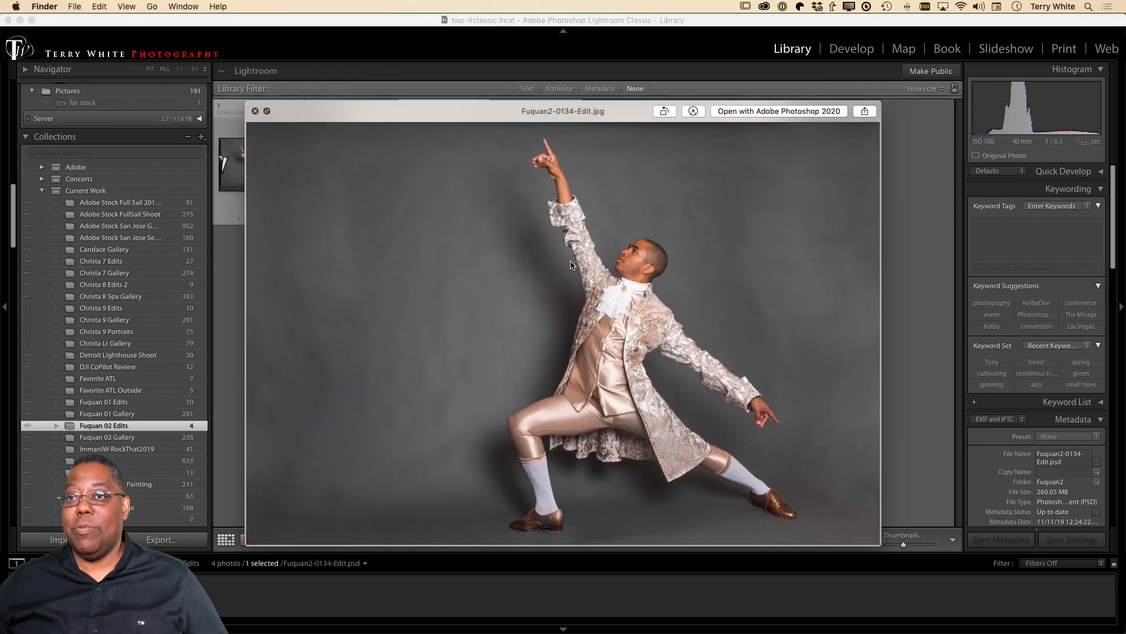
key(space)
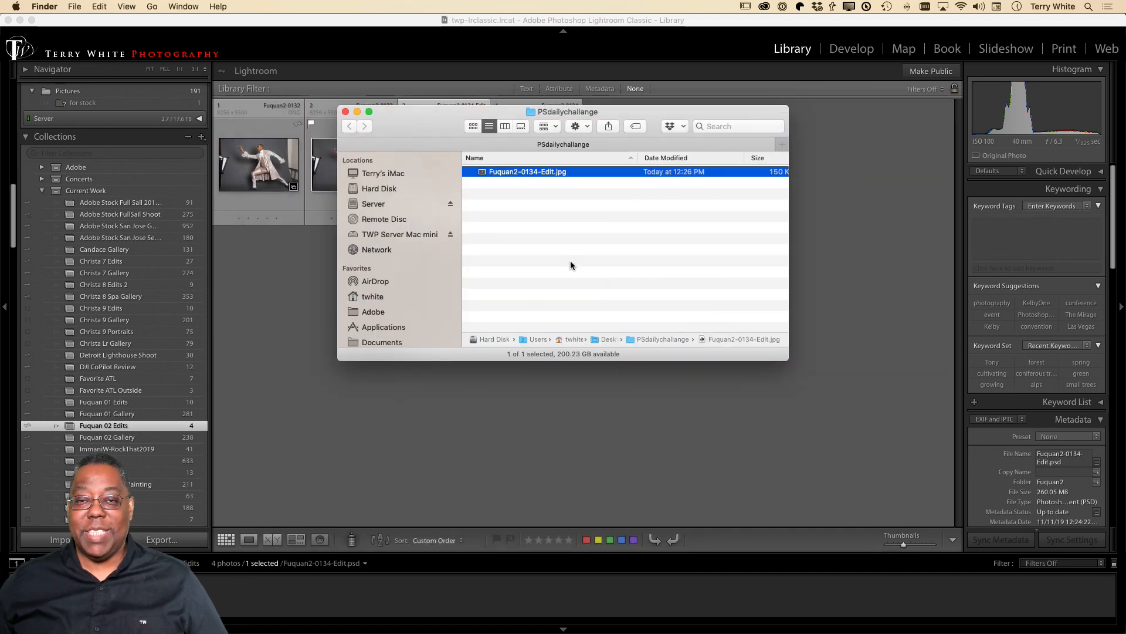